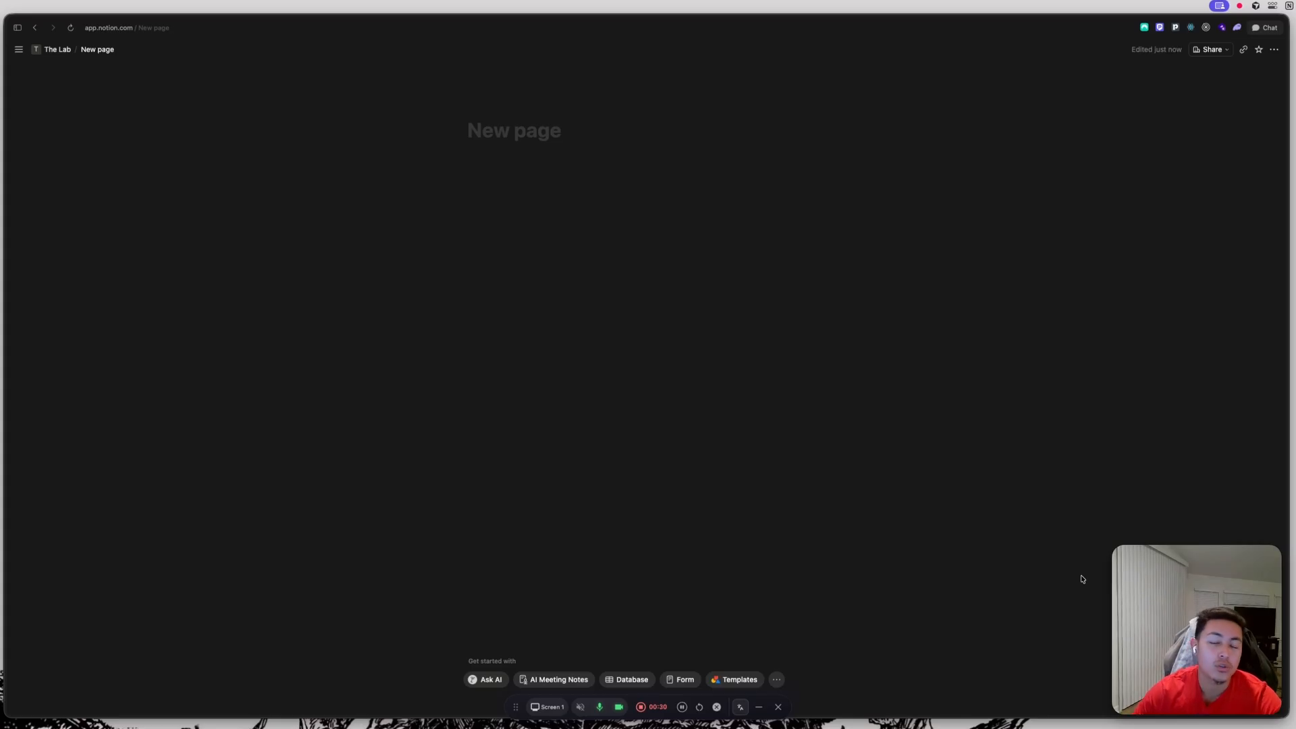
Title the new page HQ.
click(492, 133)
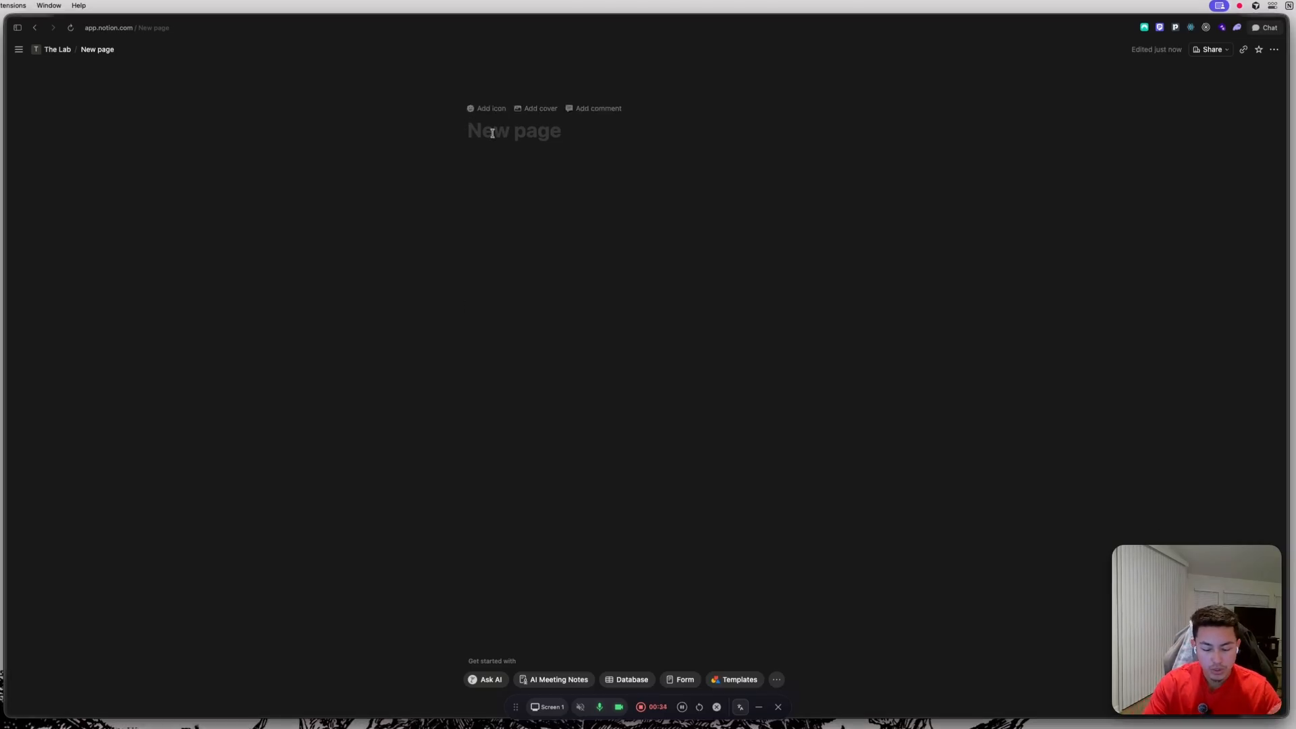
text(HLQ)
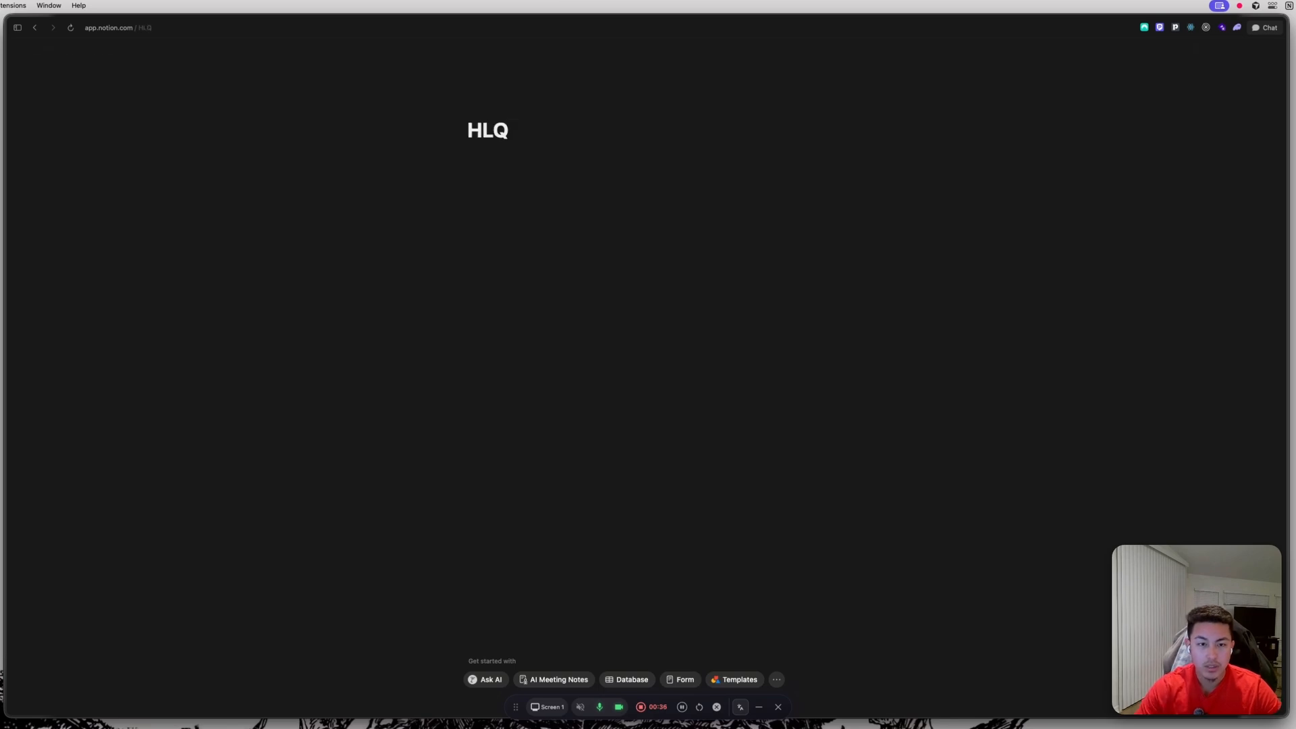
key(Left)
key(BackSpace)
click(533, 162)
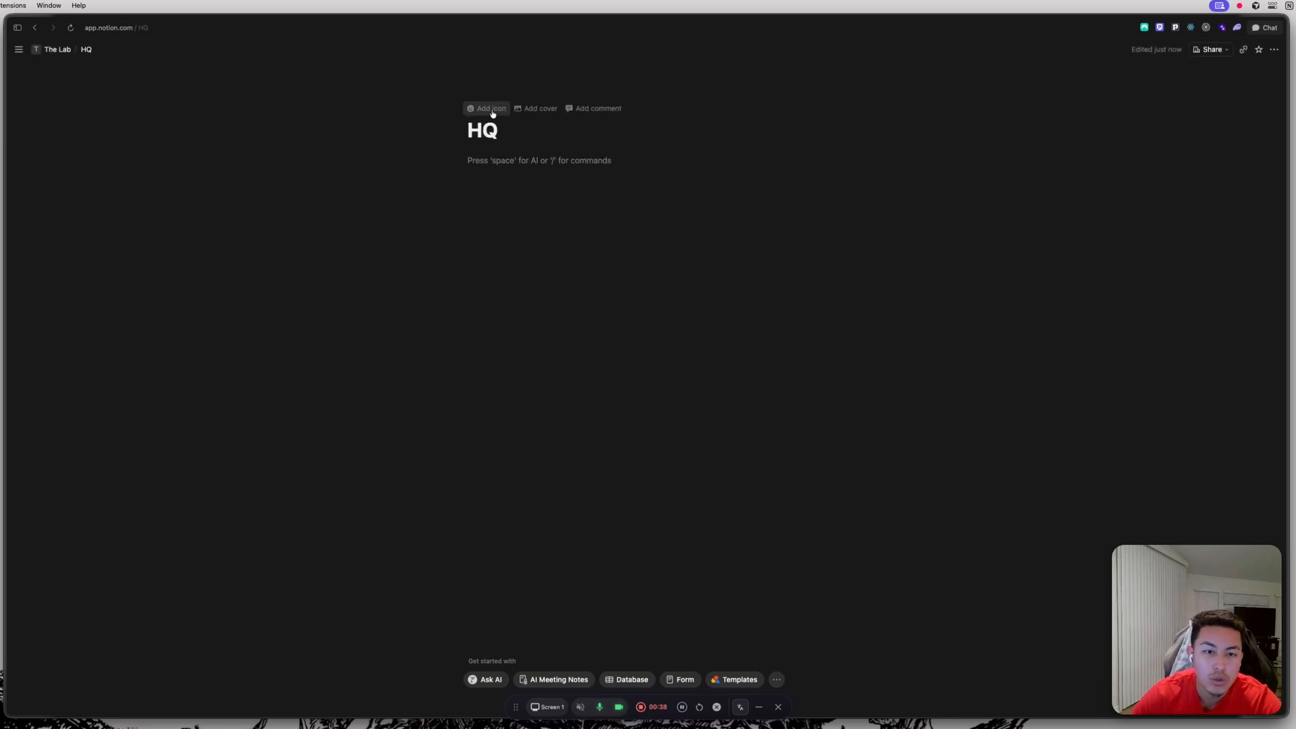
Add a cover image and replace it with a car photo found by searching Unsplash for CAR.
click(533, 108)
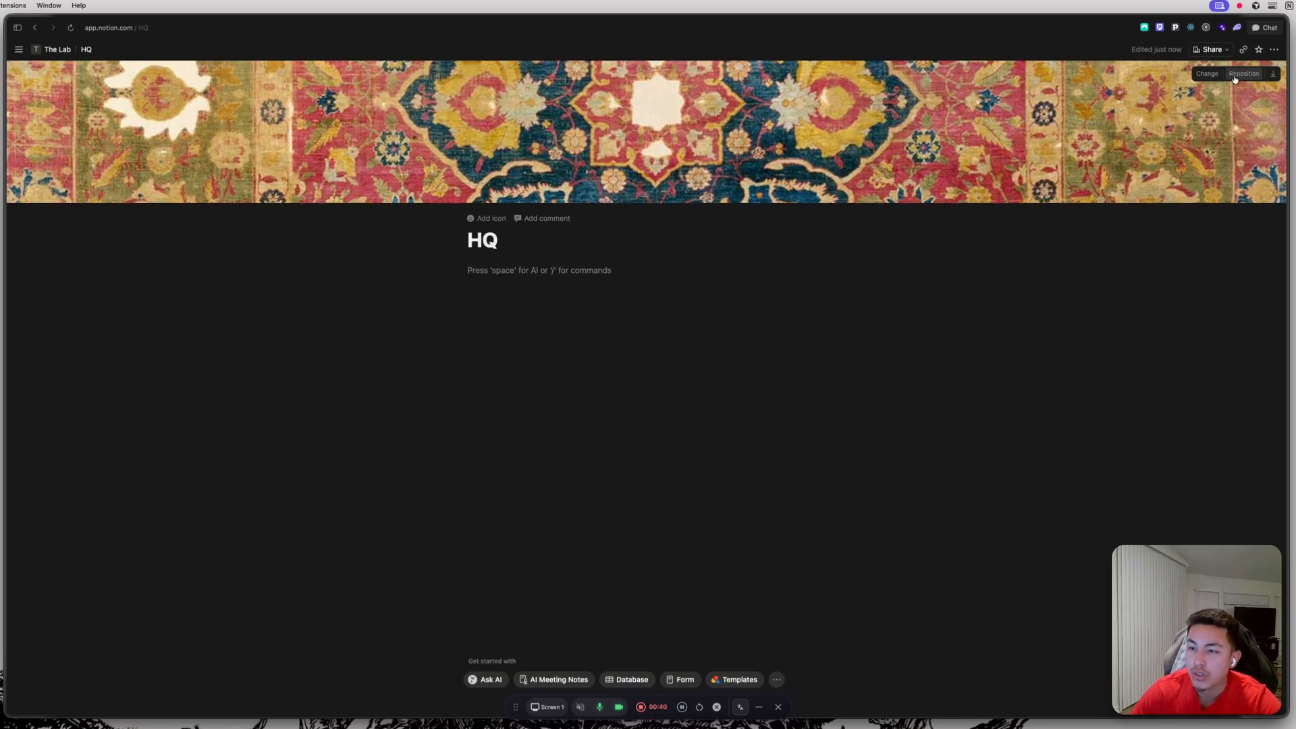
click(1209, 76)
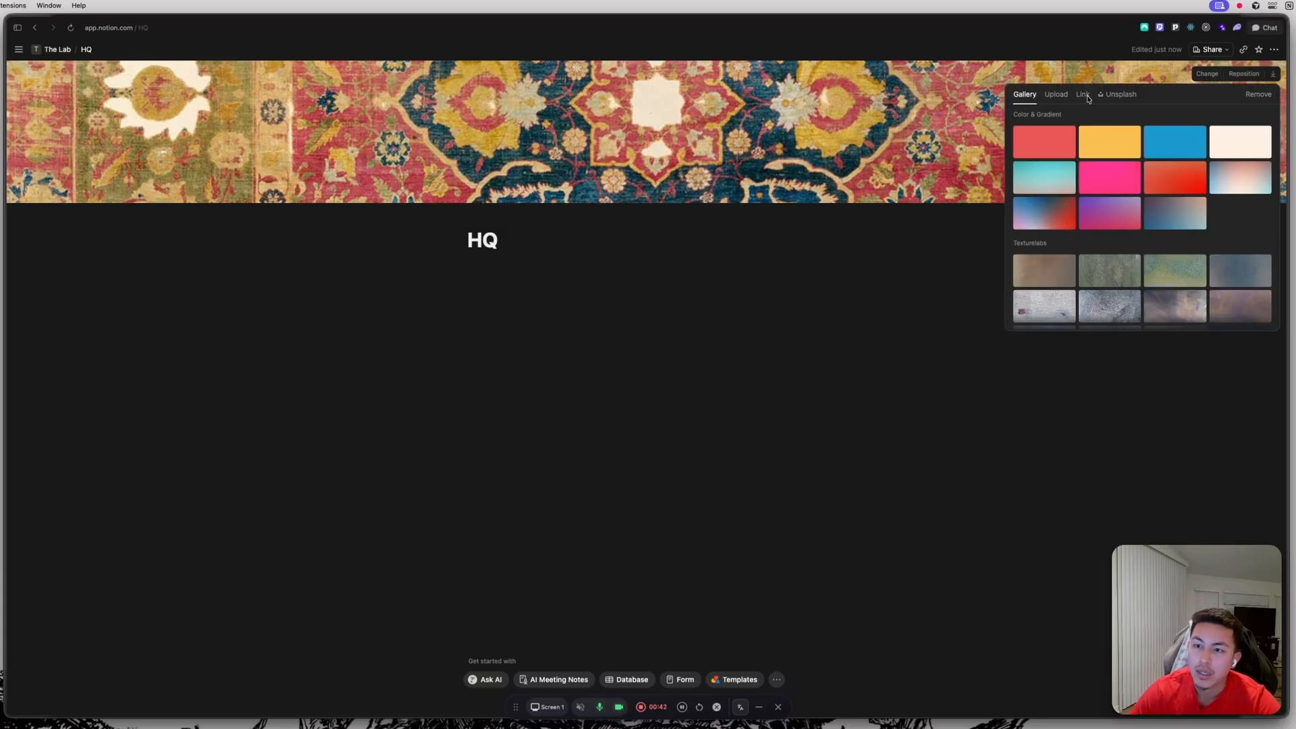
click(1117, 94)
text(CAR)
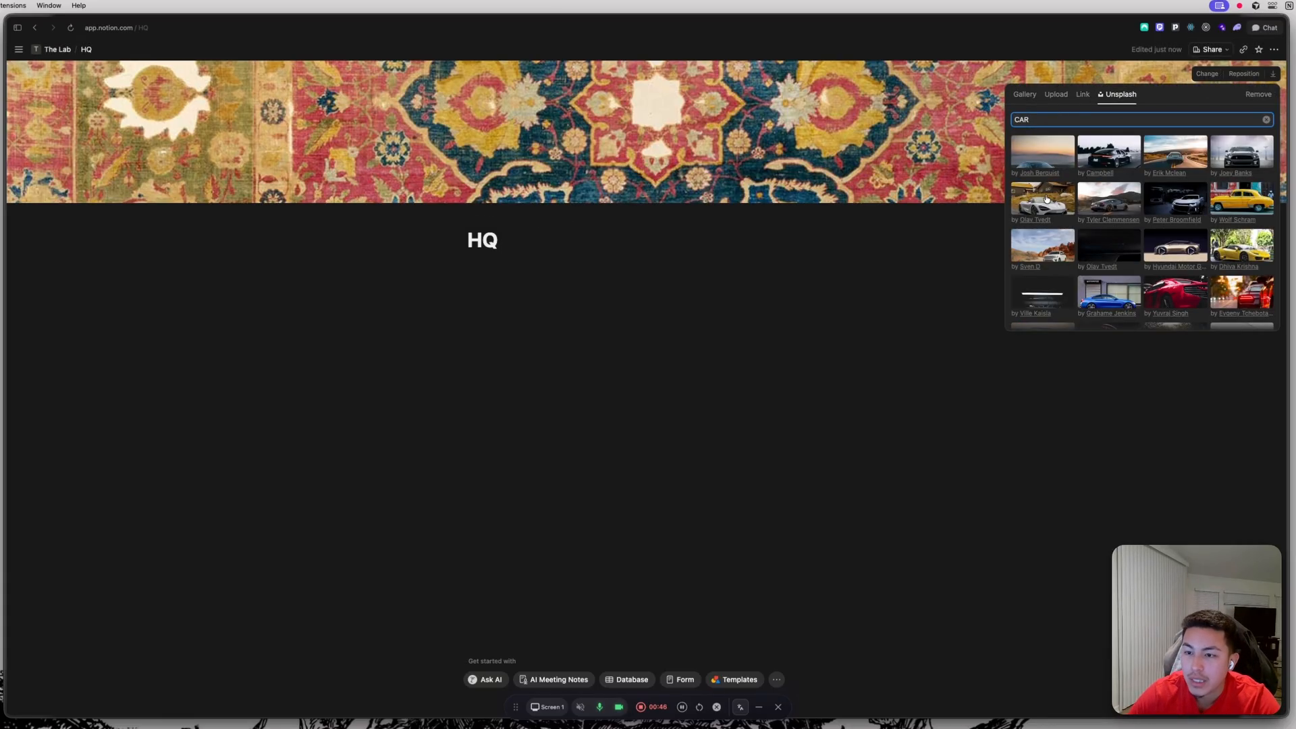
click(1044, 192)
click(794, 125)
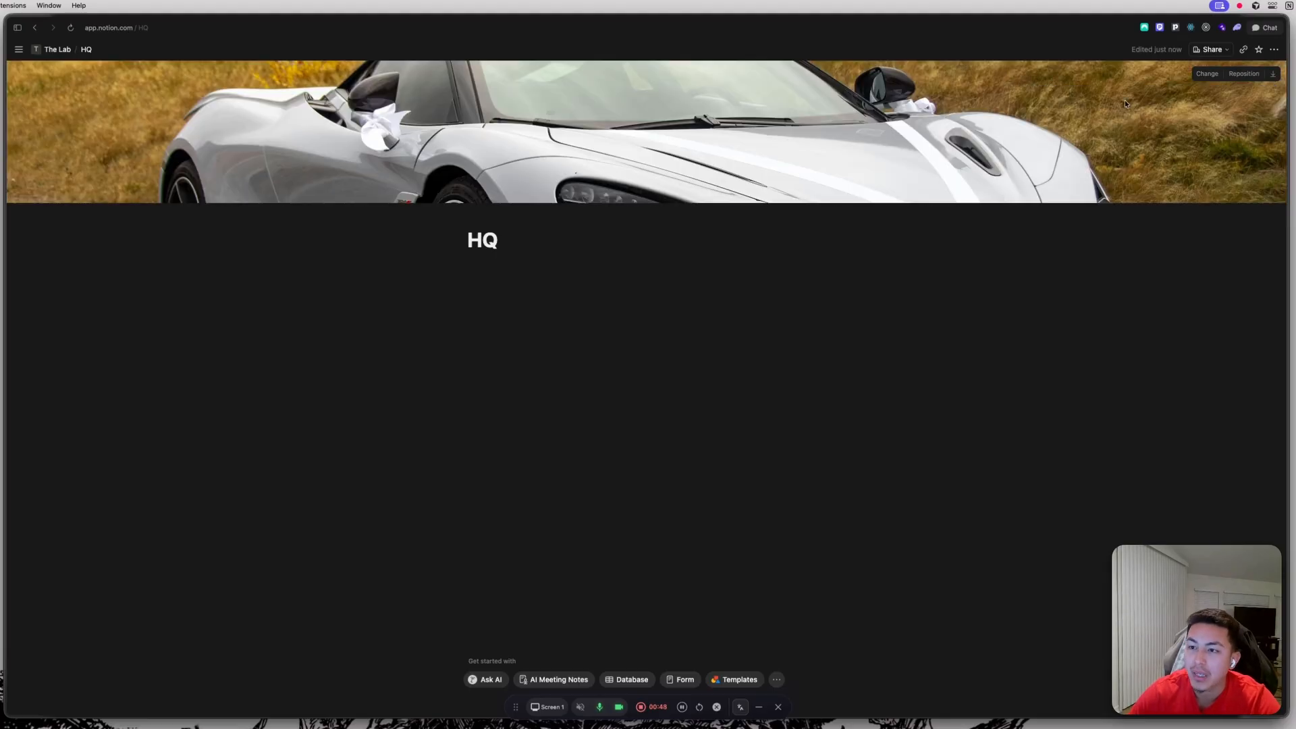
Reposition the car cover image to show the front of the car and save the position.
click(1250, 77)
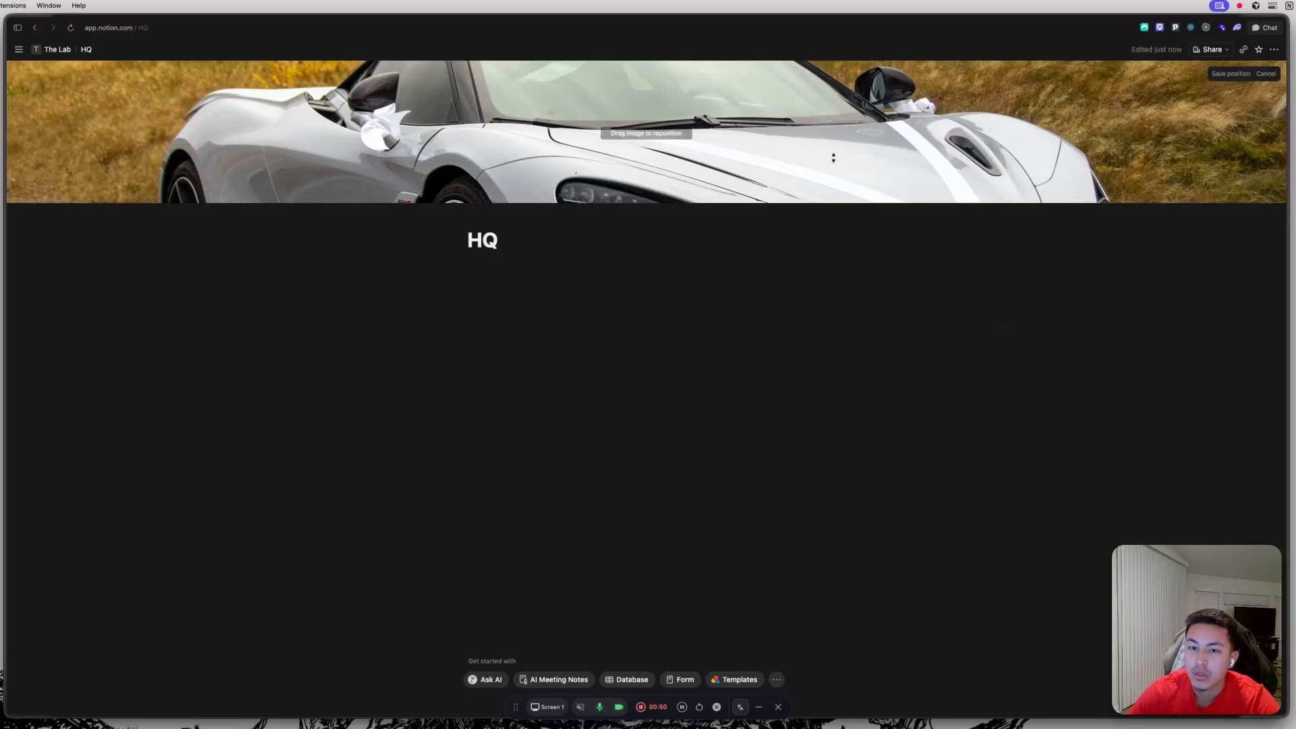
drag(806, 156, 827, 57)
drag(830, 124, 845, 143)
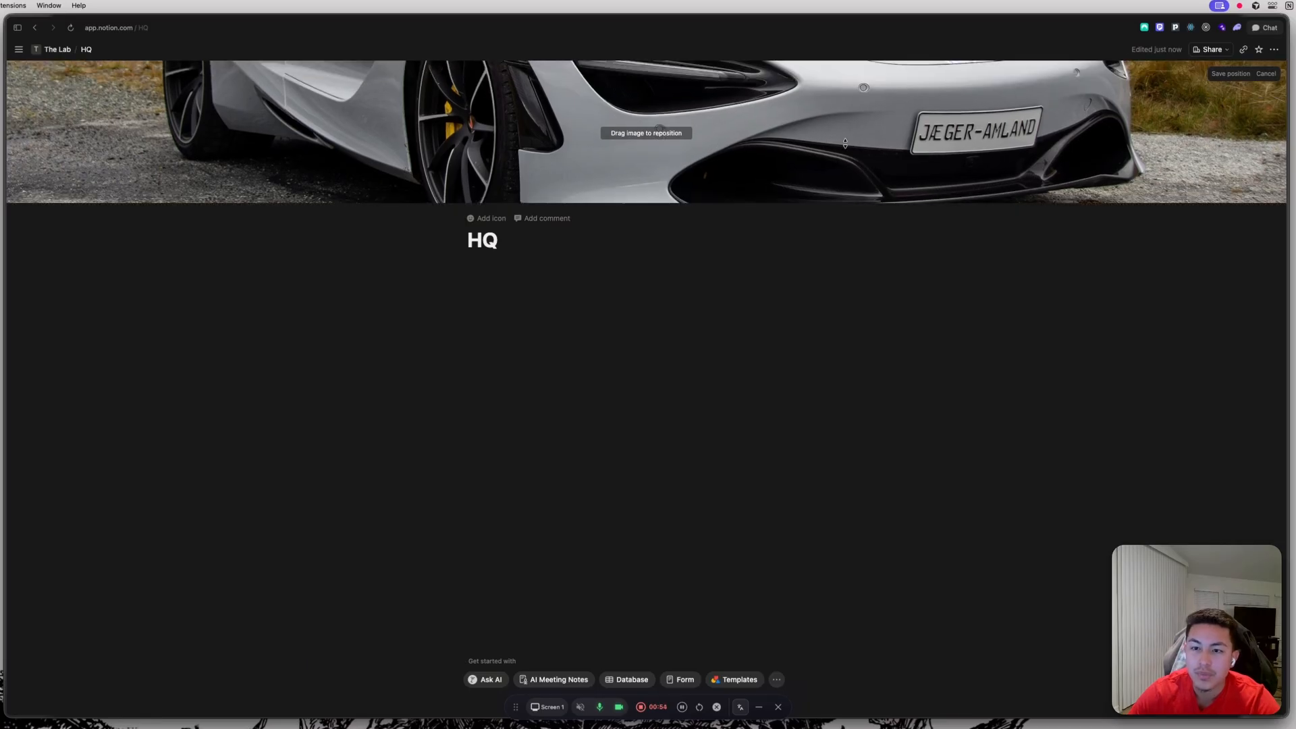
click(1230, 74)
Insert an inline database in the page body below the HQ title.
click(484, 256)
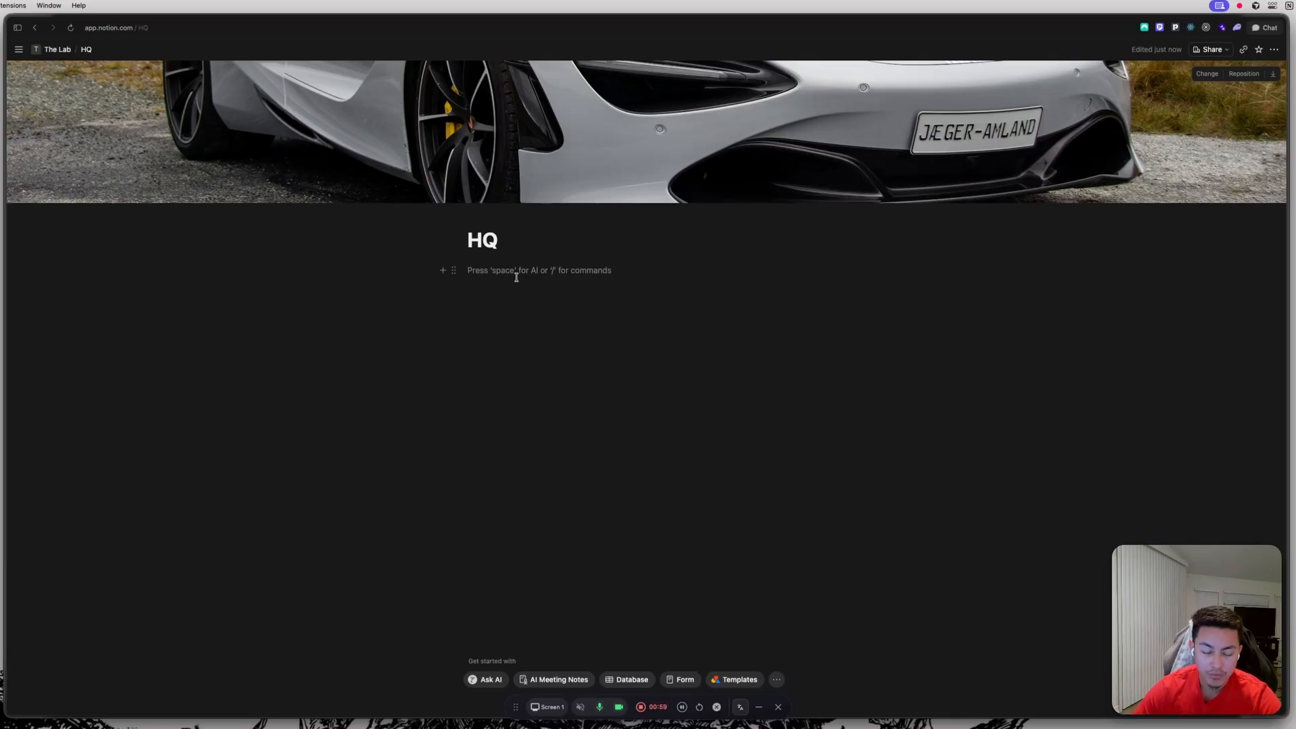
text(/dat)
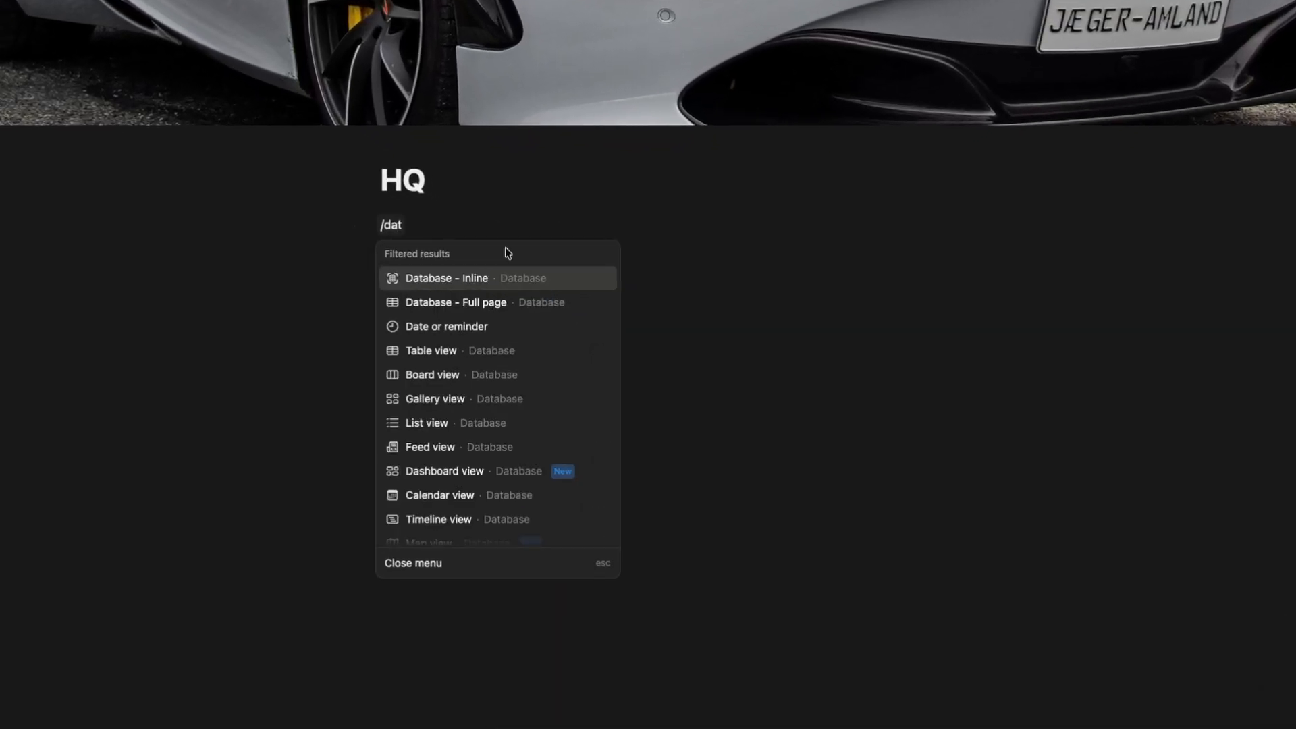
click(446, 277)
click(662, 440)
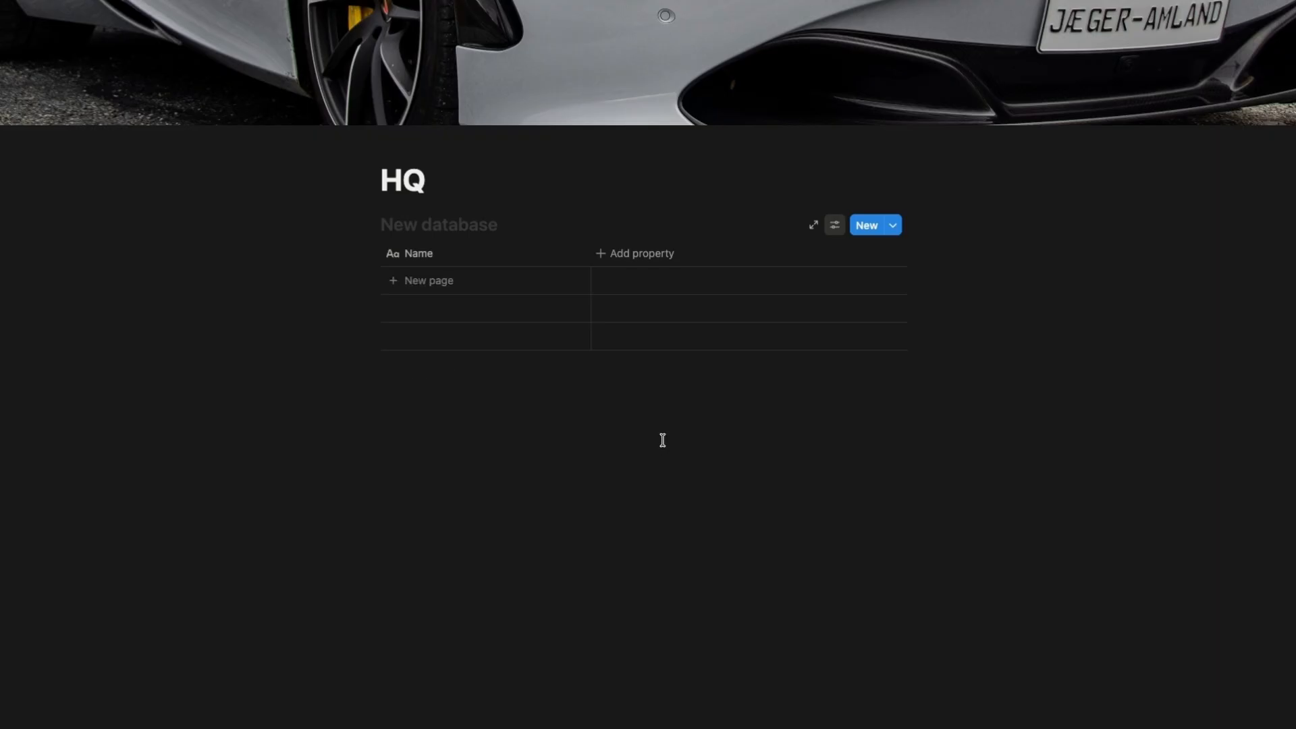
Add a Status property and a Date property to the database.
click(634, 257)
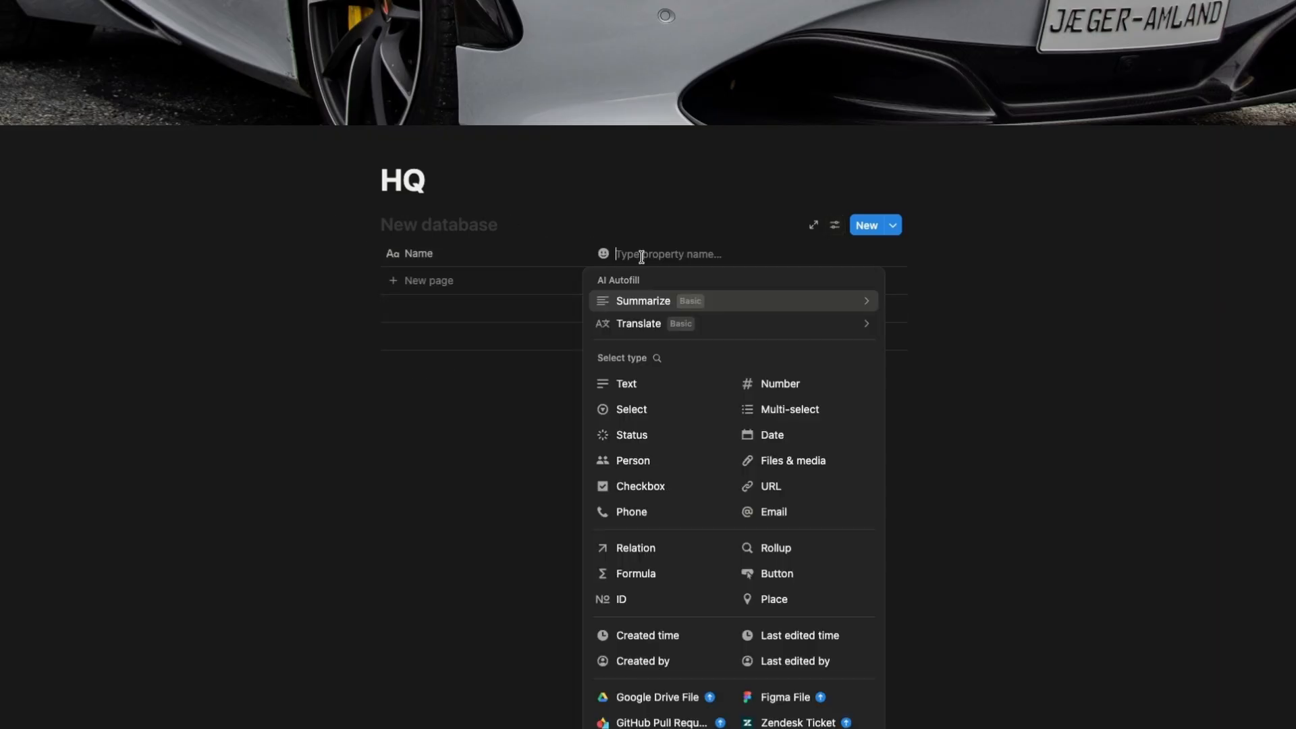
click(667, 445)
click(755, 260)
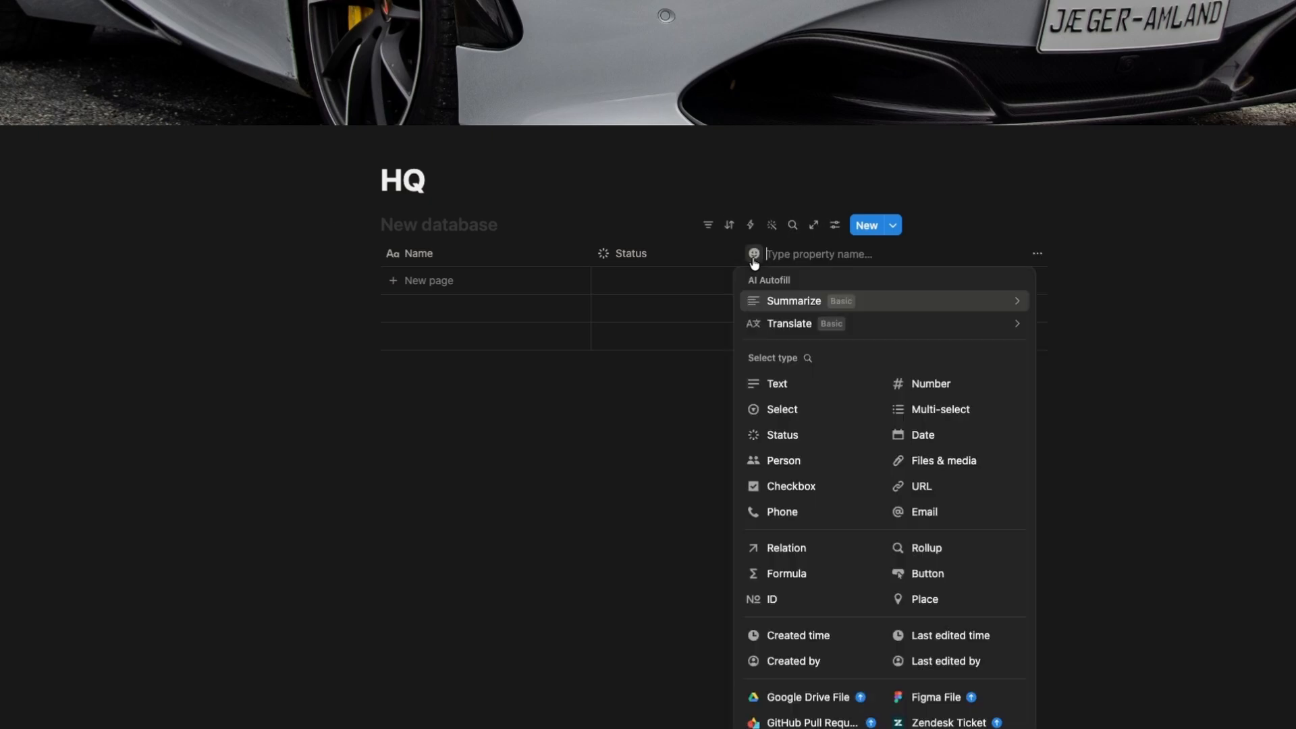
click(920, 439)
Rename the Date property to Due Date.
click(790, 258)
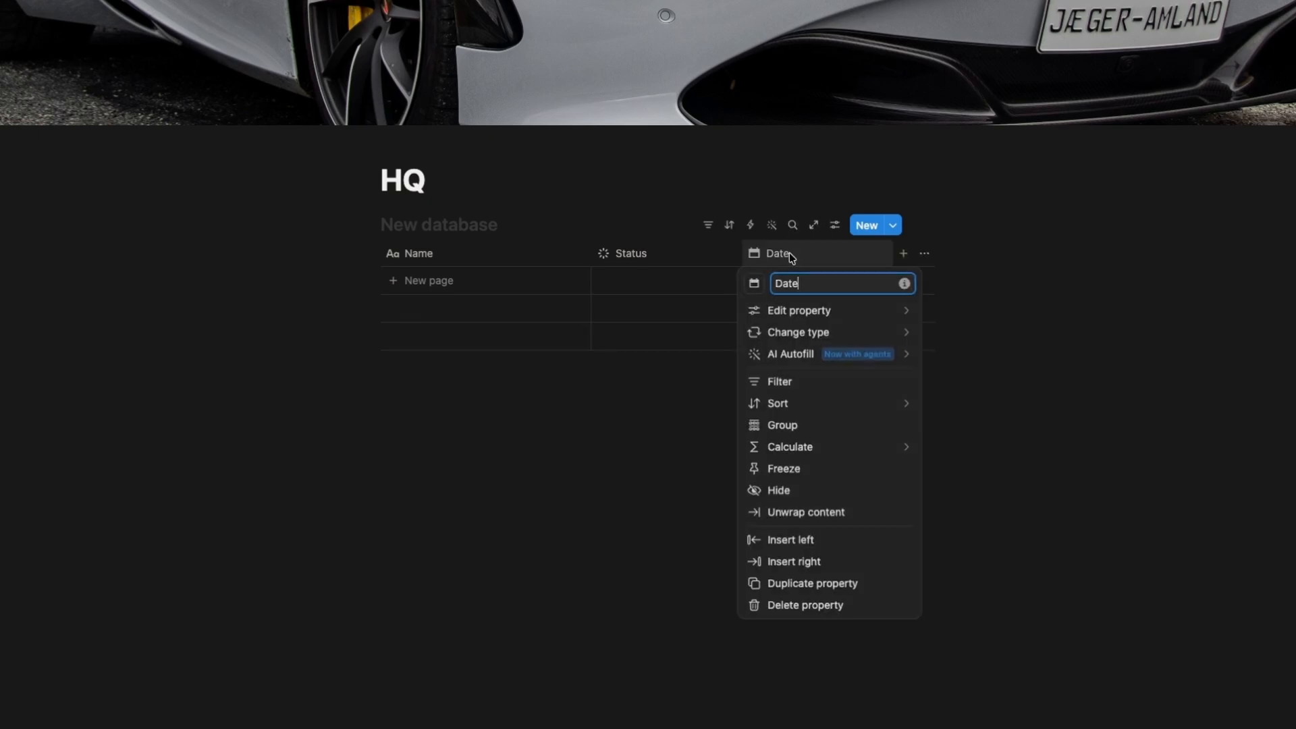
key(BackSpace)
key(BackSpace)
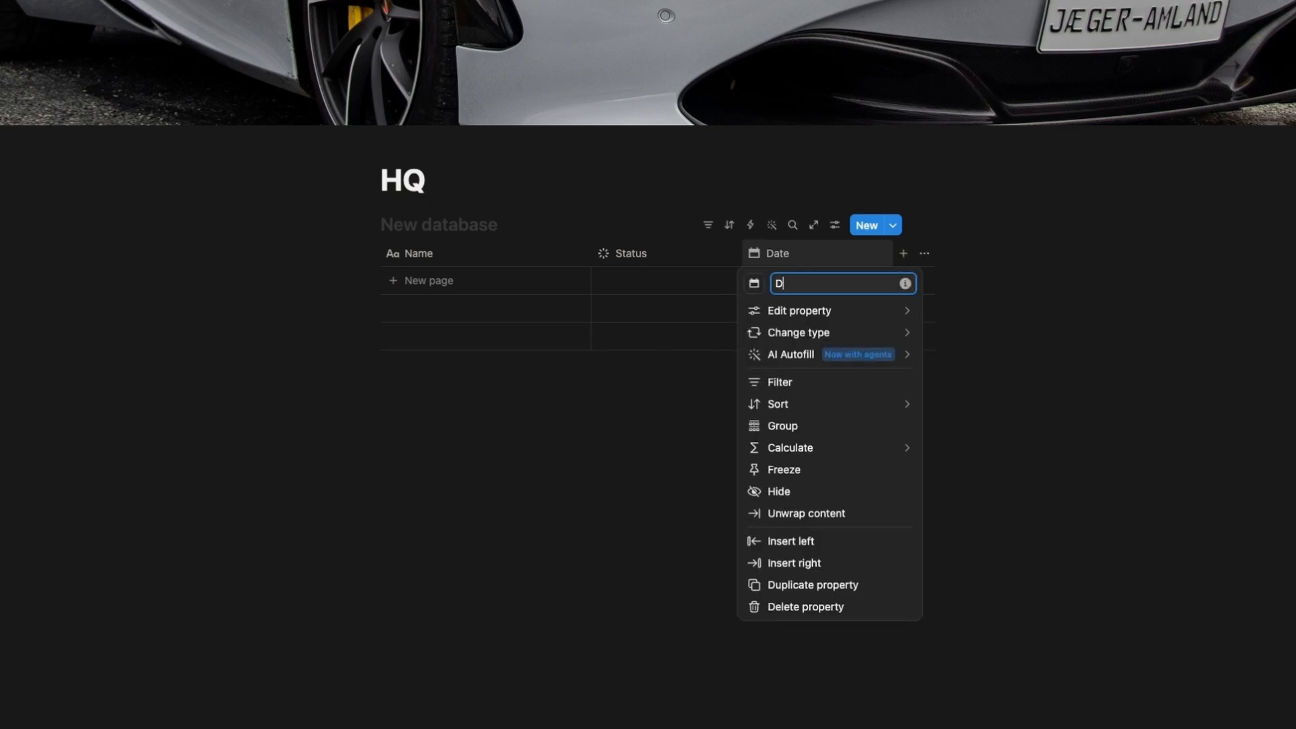
text(ue Date)
key(Return)
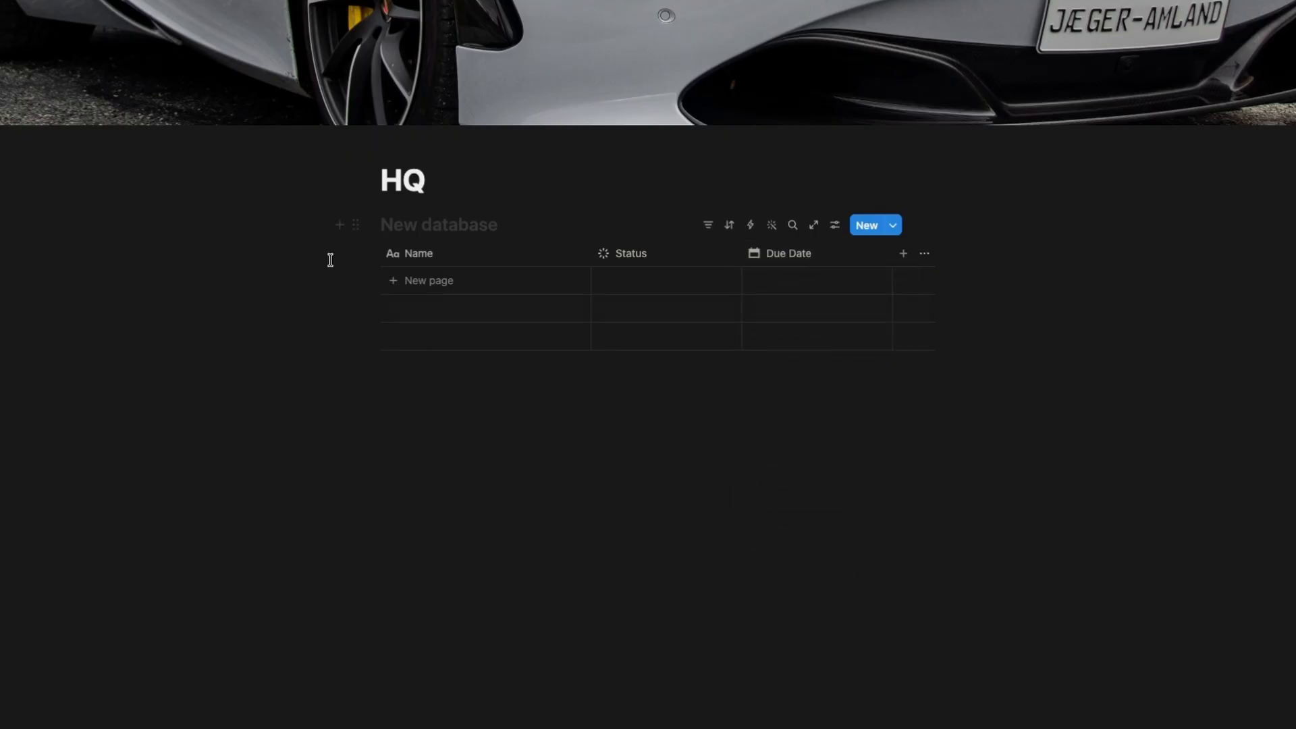
Name the database Tasks.
click(435, 230)
text(Tasks)
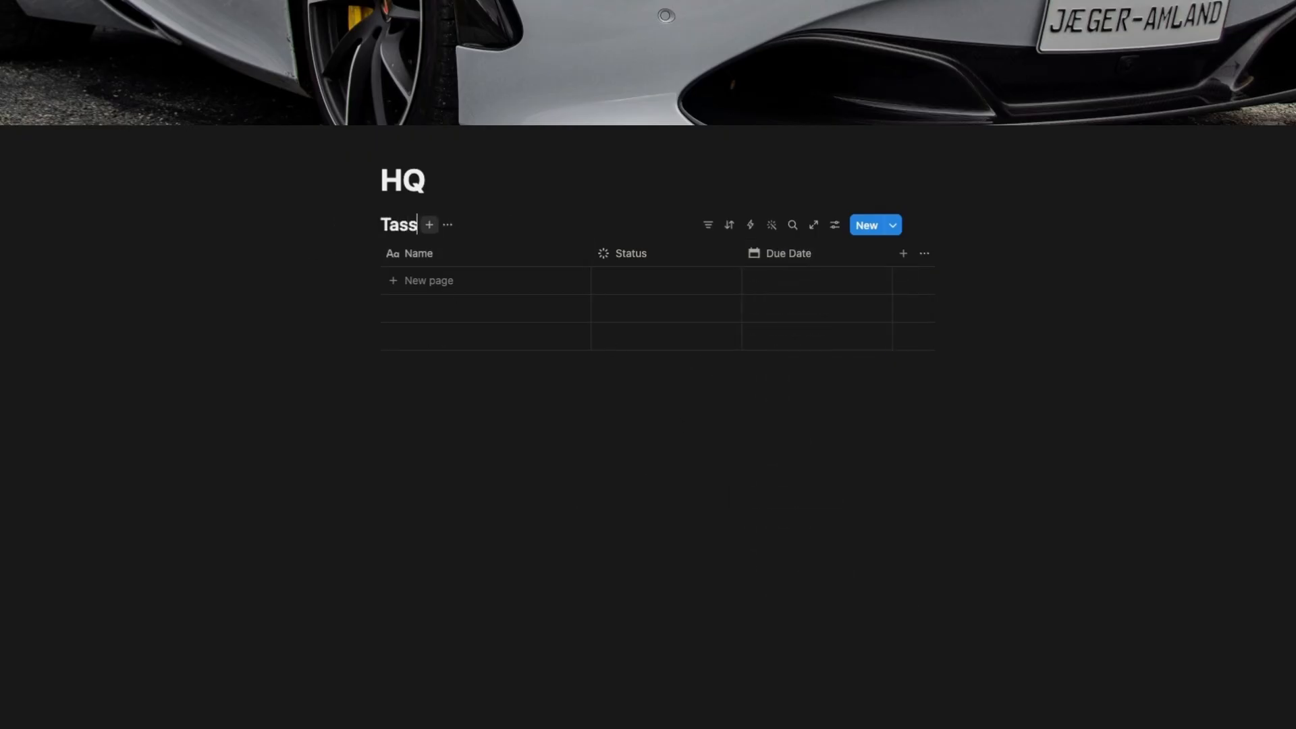
key(BackSpace)
text(ks)
click(553, 477)
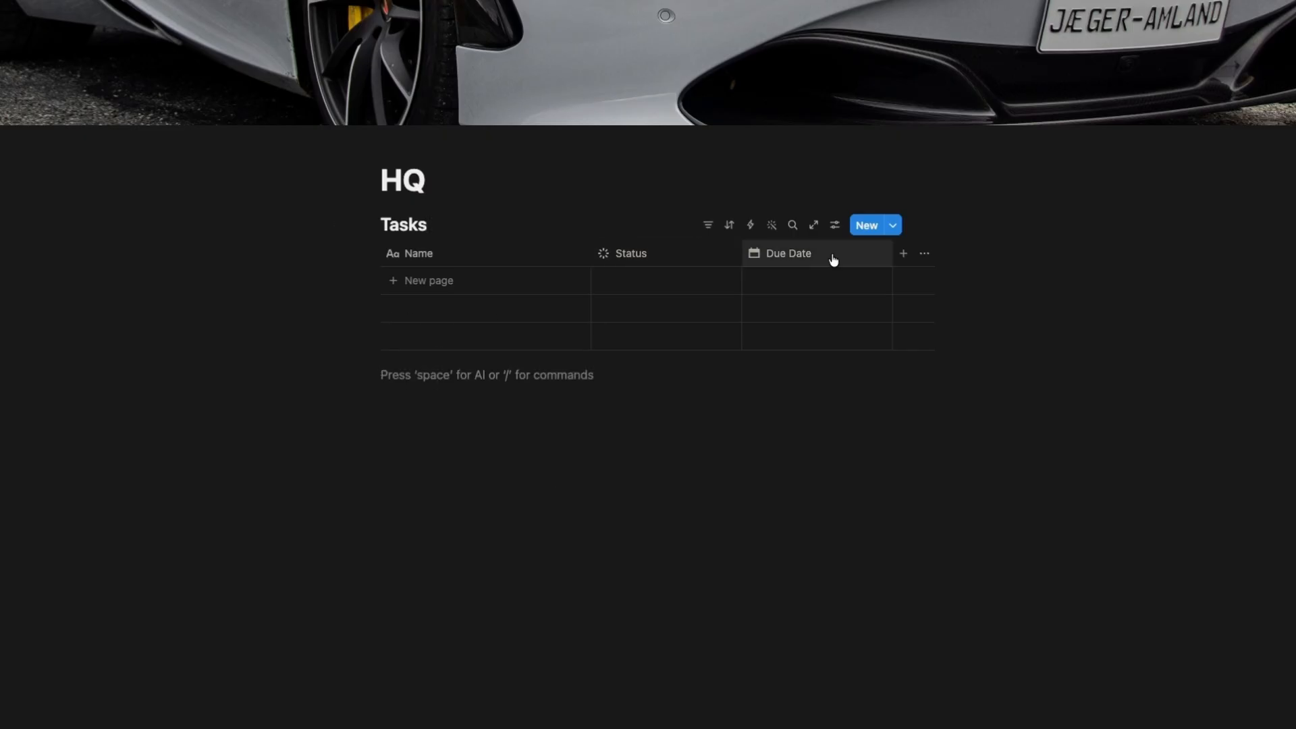
Add a task row named Create This Video.
click(477, 280)
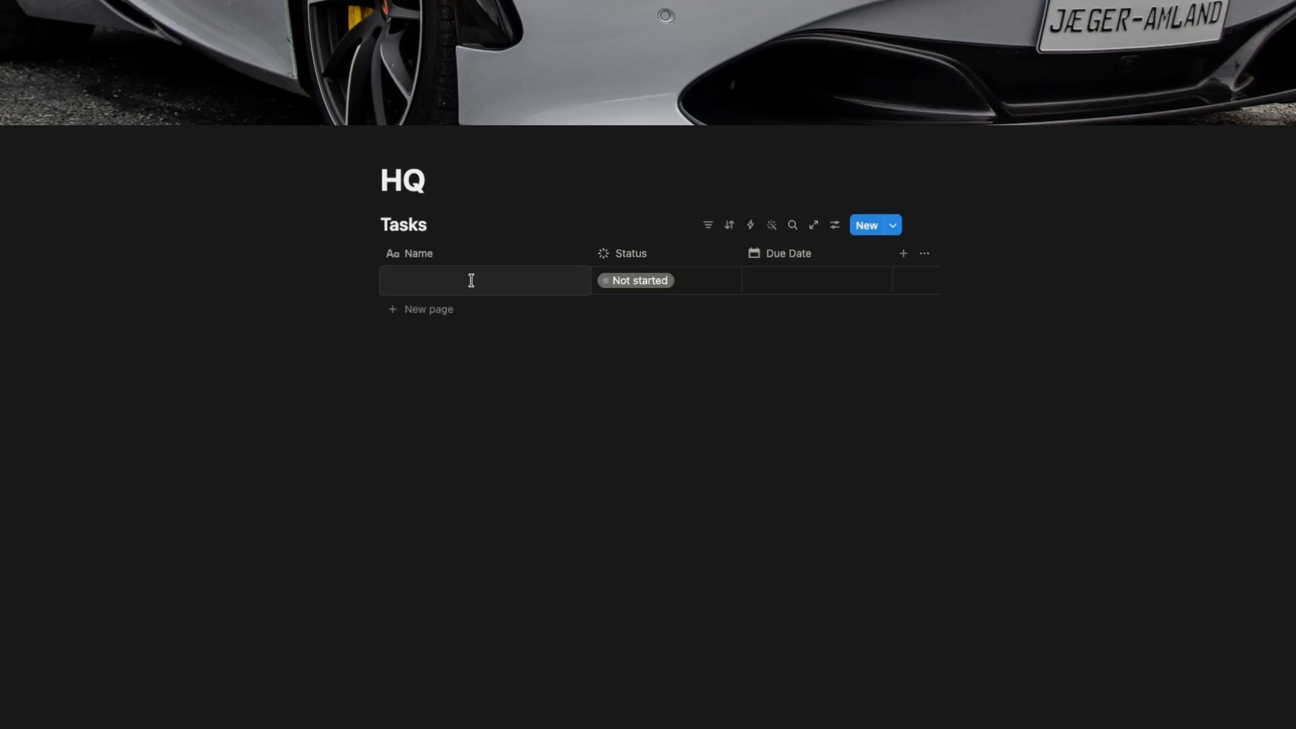
text(create Thsi)
key(Escape)
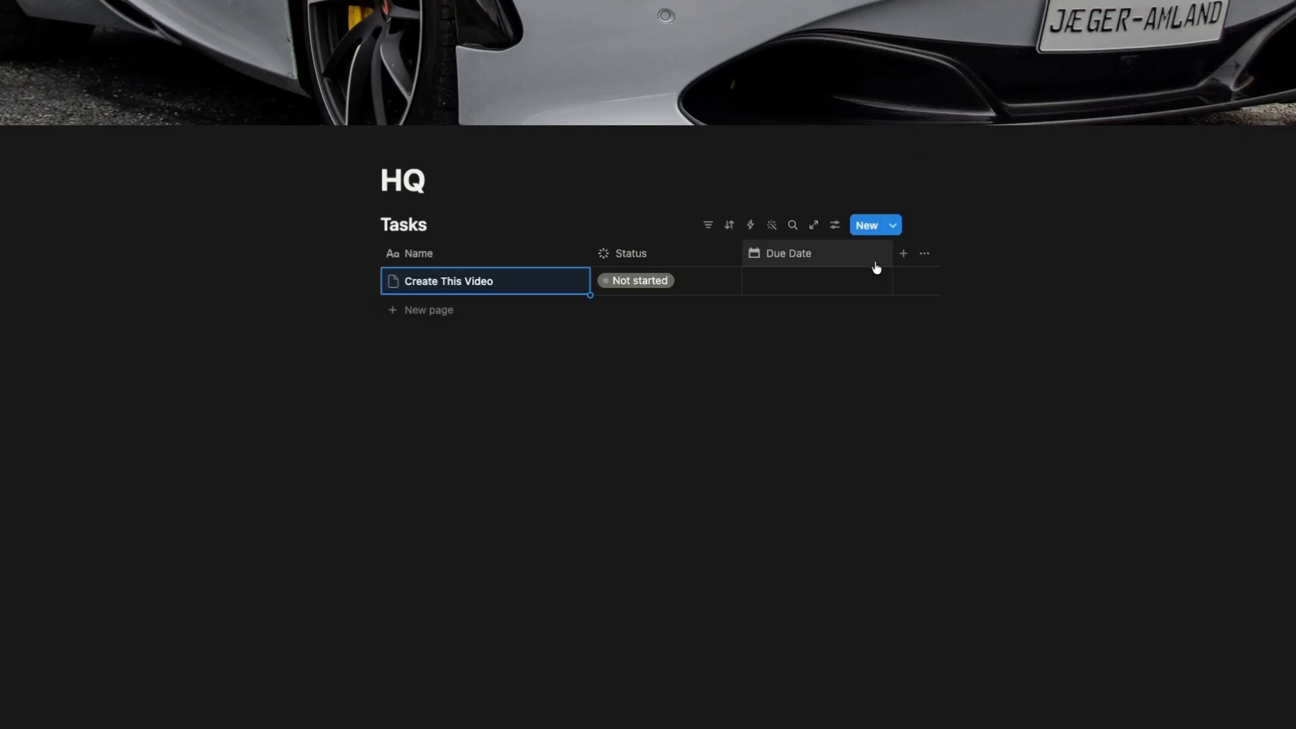
Set the Create This Video task's due date to June 29, 2026.
click(822, 281)
click(786, 483)
click(537, 434)
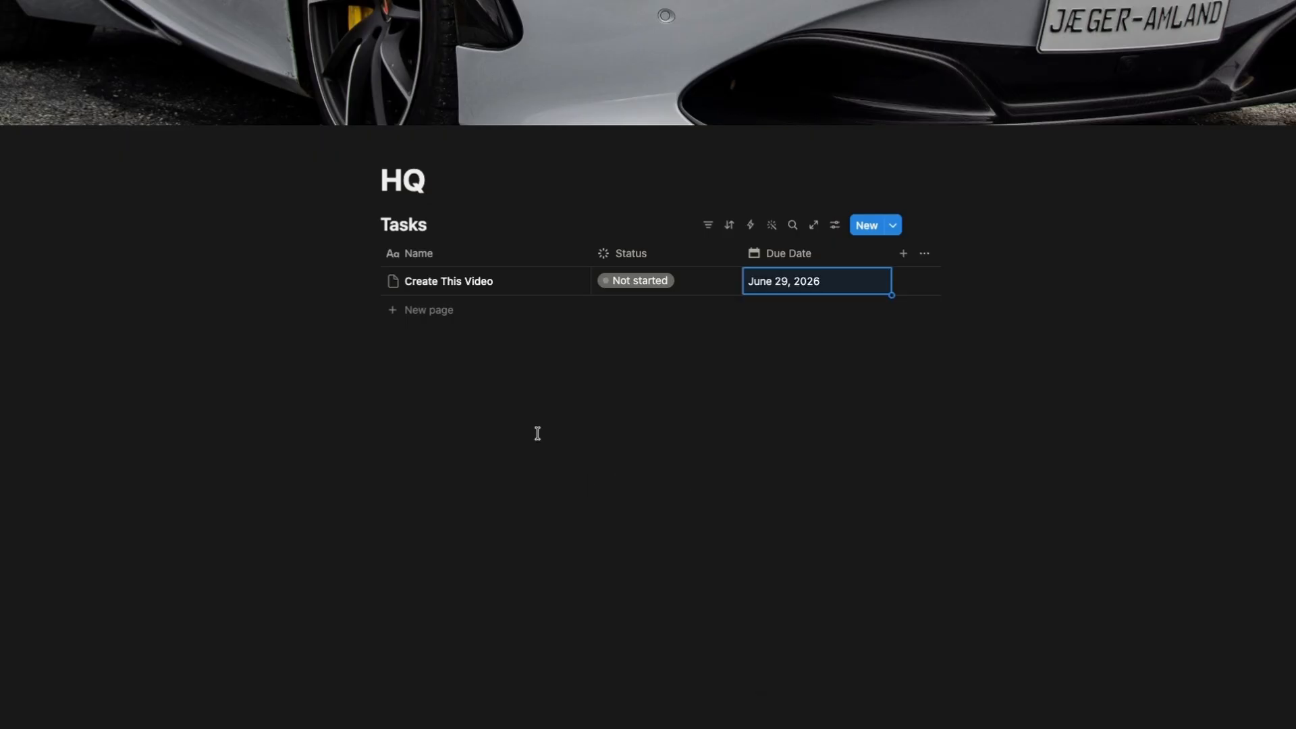
Add two more task rows named Test Mic and Upload Video.
click(440, 317)
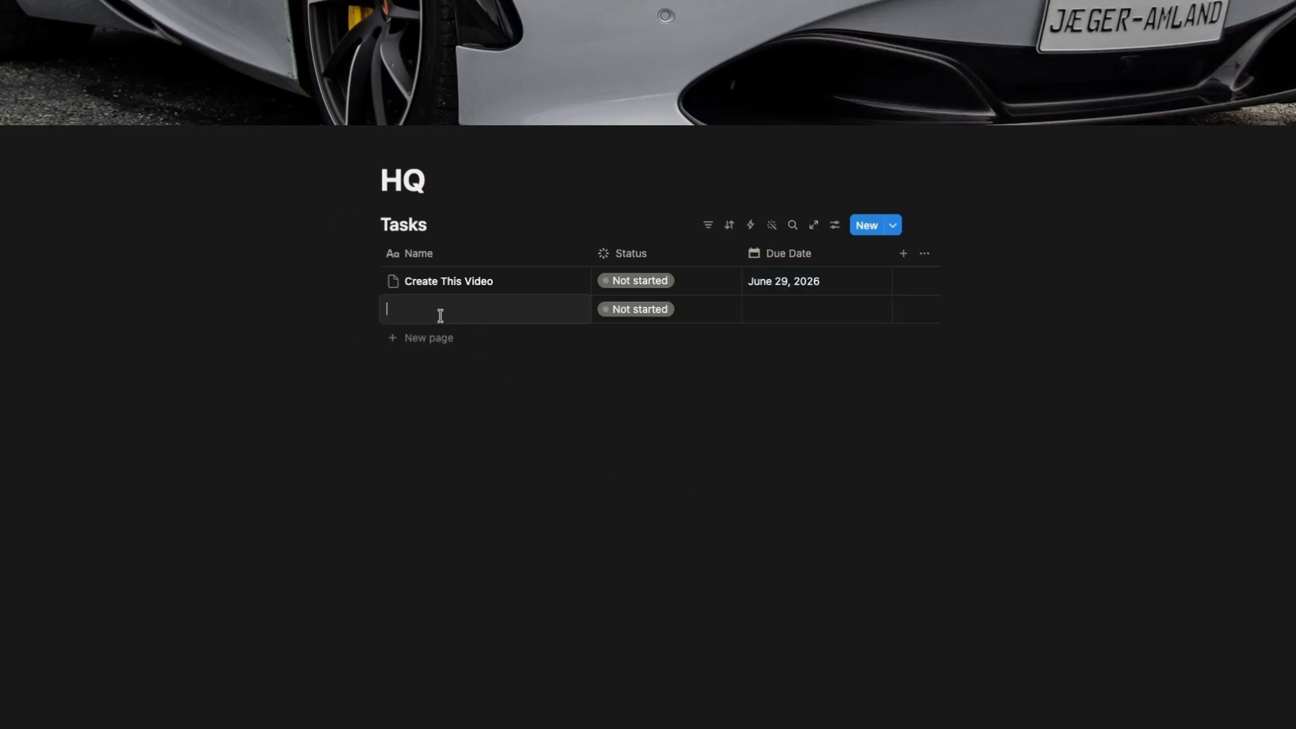
text(Test Mic)
click(432, 338)
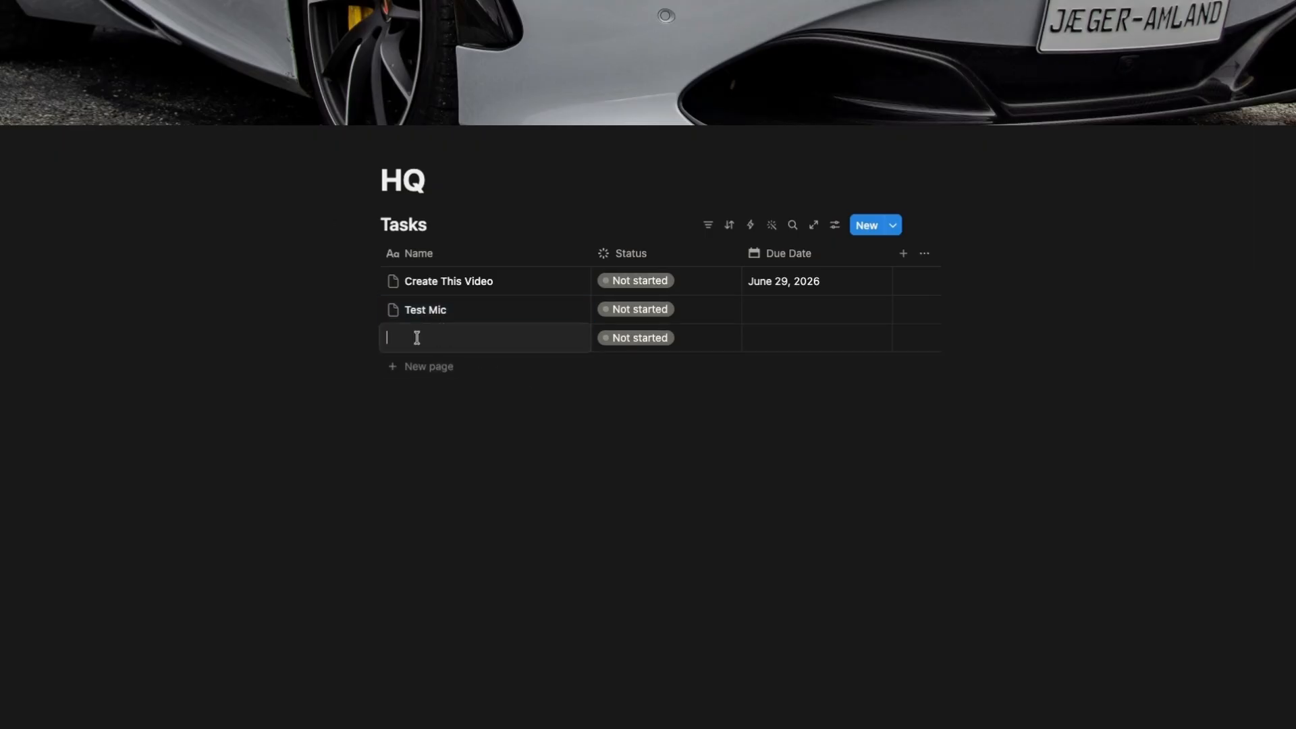
text(Upload Video)
key(Return)
Set the Test Mic task's due date to June 25, 2026.
click(827, 302)
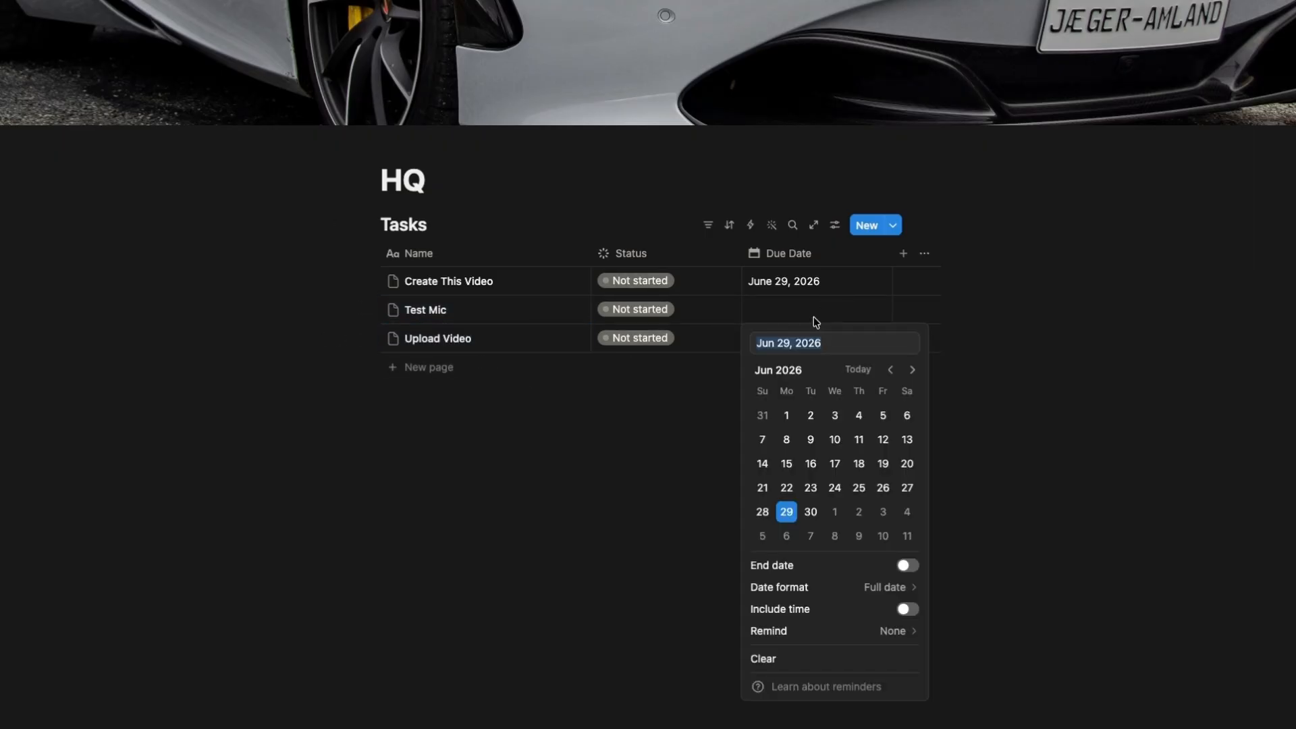
click(869, 494)
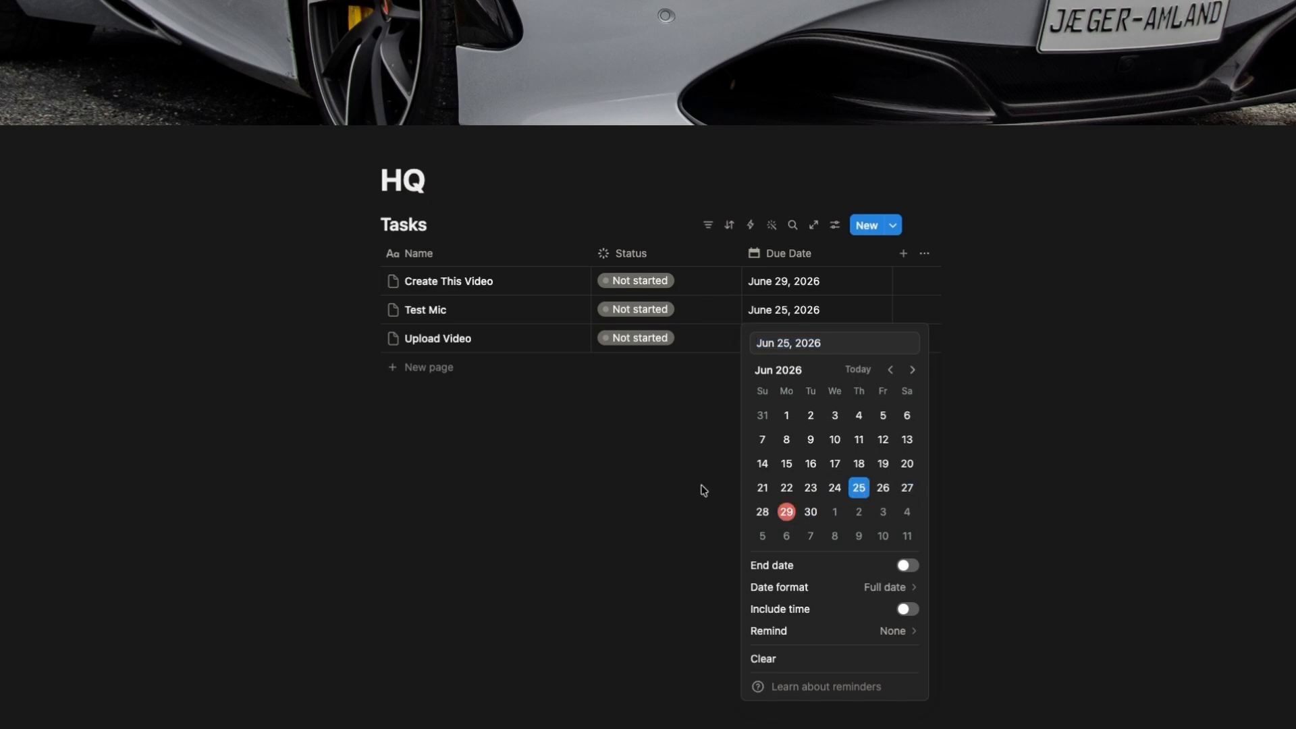
key(Escape)
key(Return)
key(Escape)
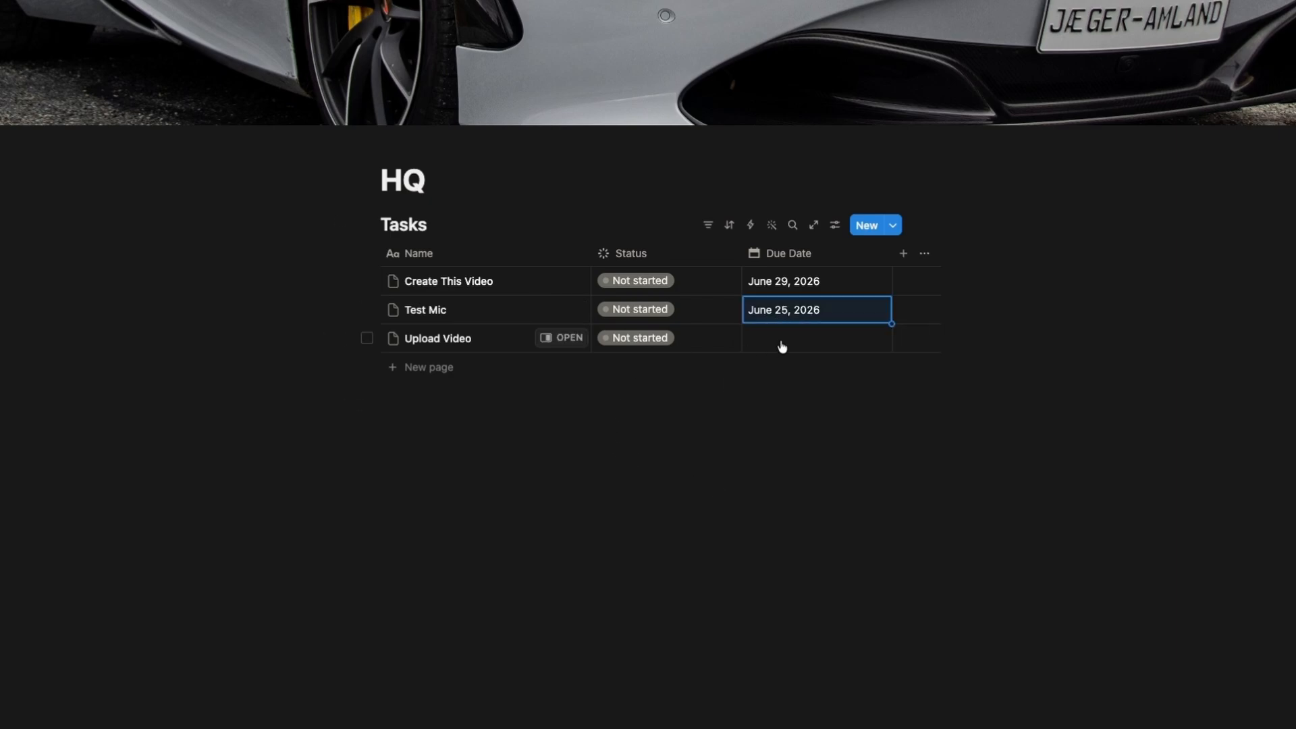
Set the Upload Video task's due date to June 30, 2026.
click(781, 343)
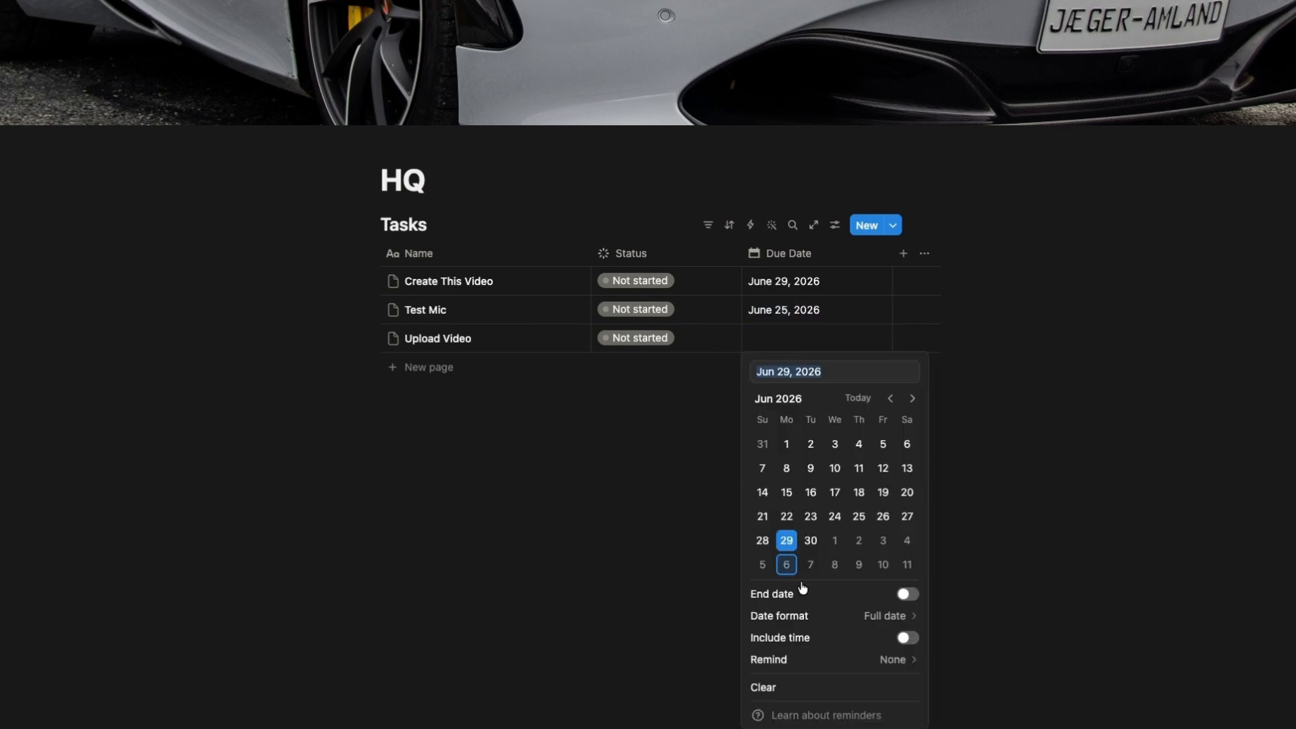
click(810, 540)
key(Escape)
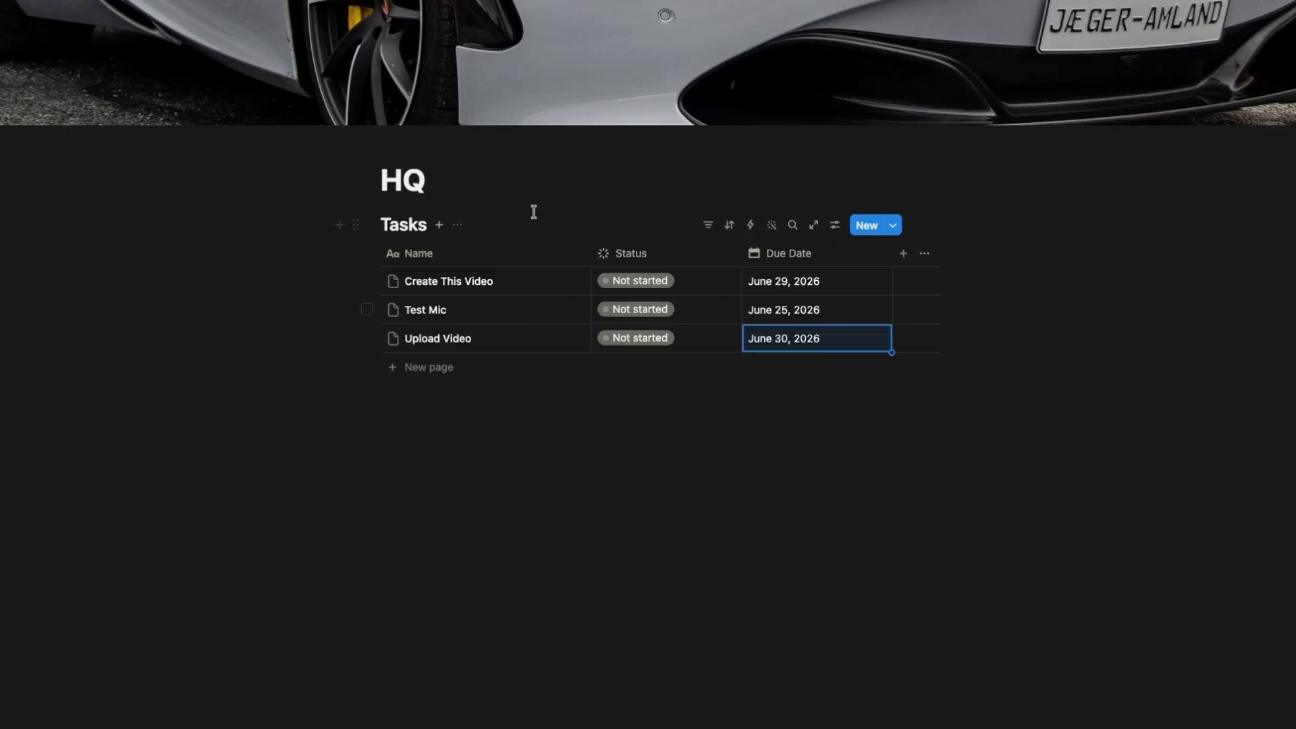
Filter the Tasks database by Status to show only To-do and In progress items.
click(711, 233)
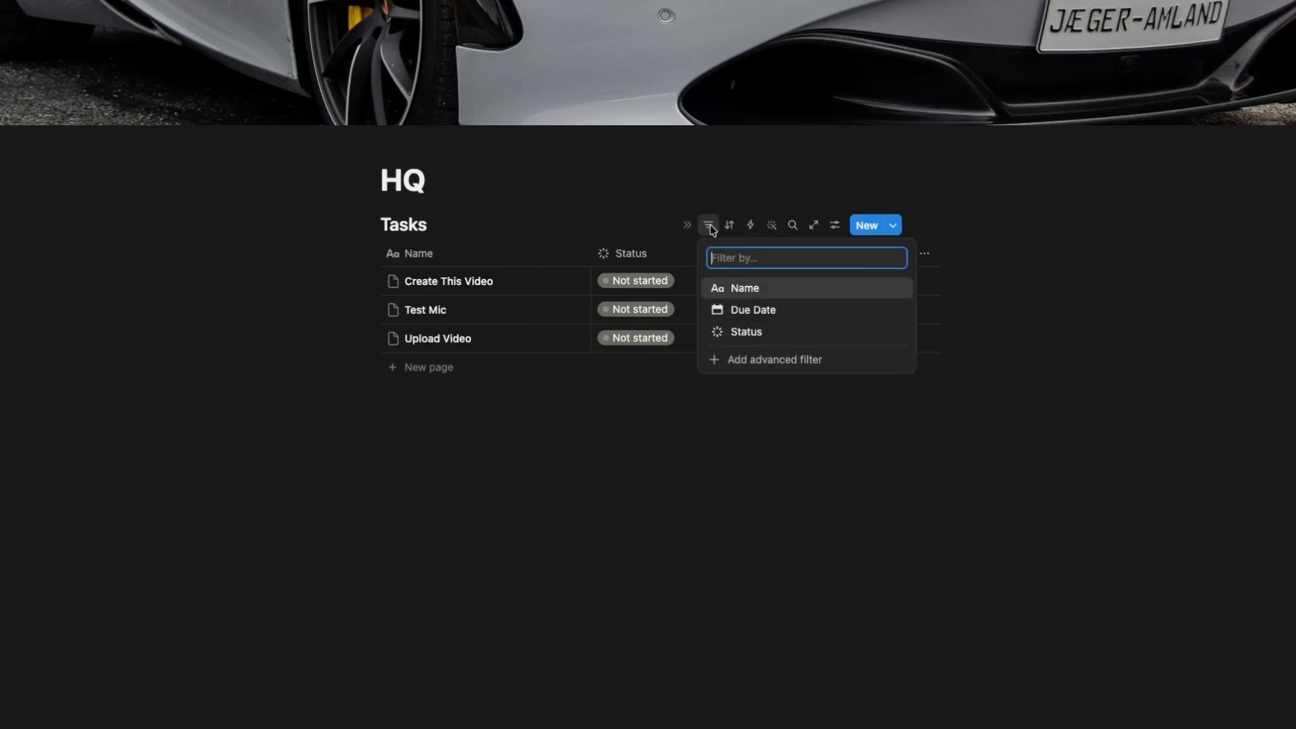
click(747, 332)
click(396, 306)
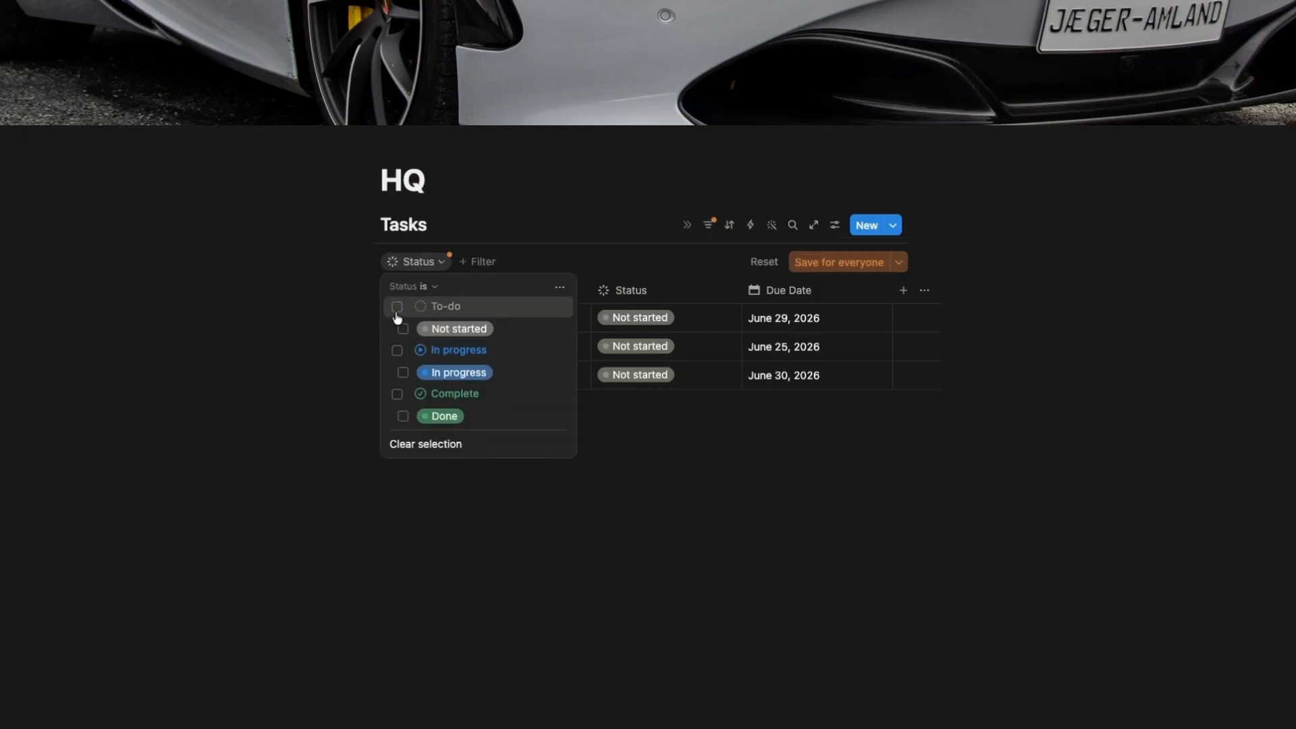
click(397, 350)
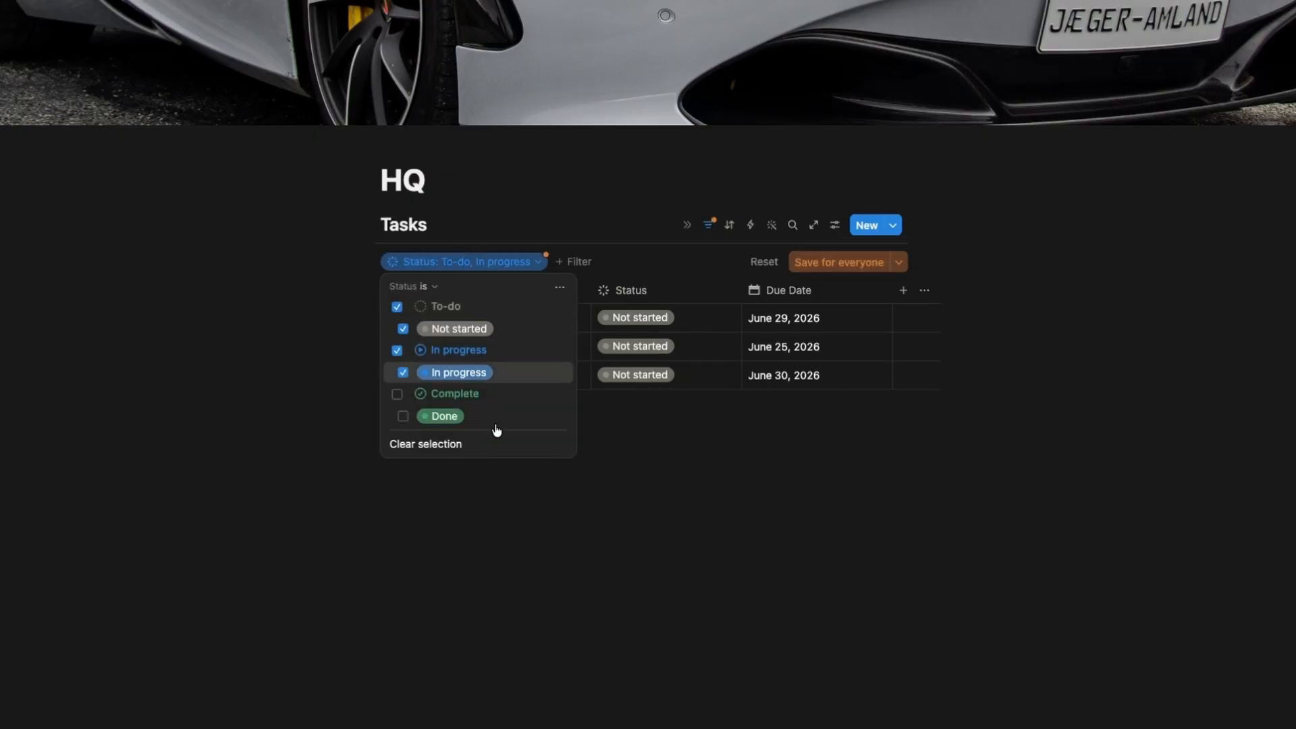
click(657, 477)
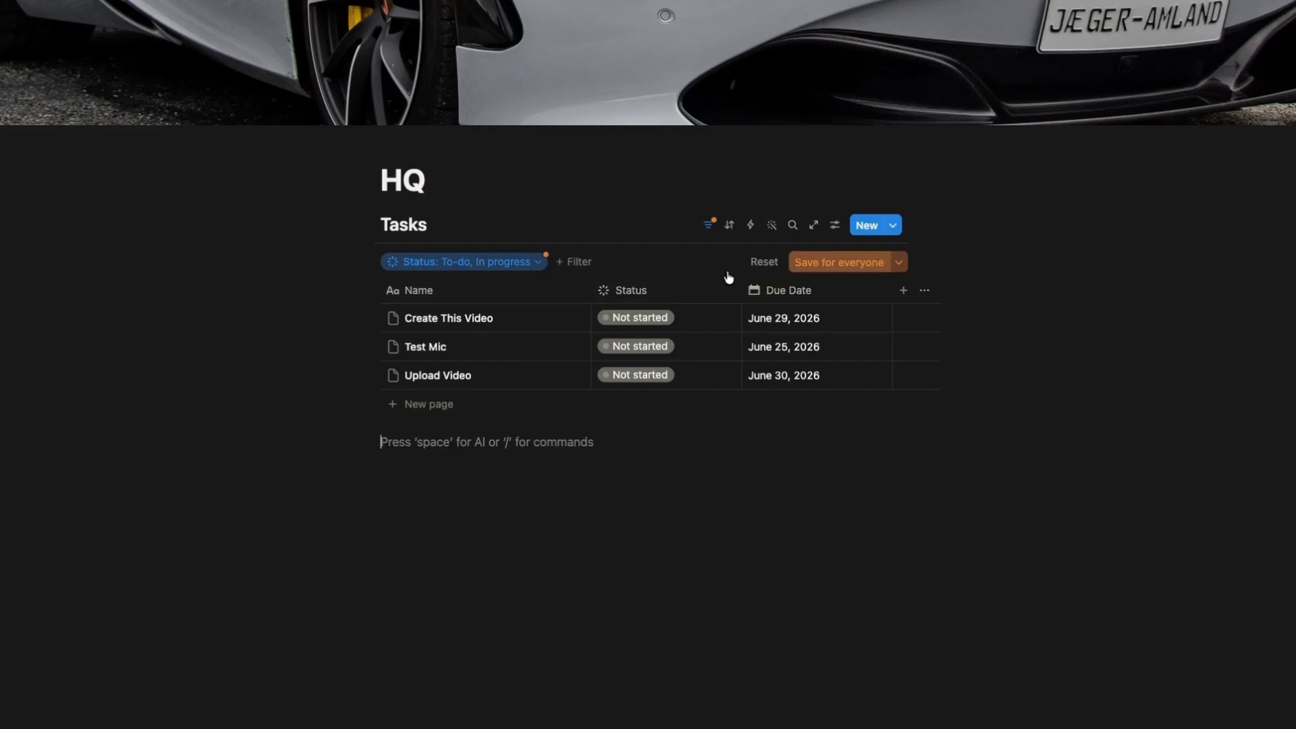
Add a Due Date filter to the Tasks database showing tasks due on or before Today.
click(575, 262)
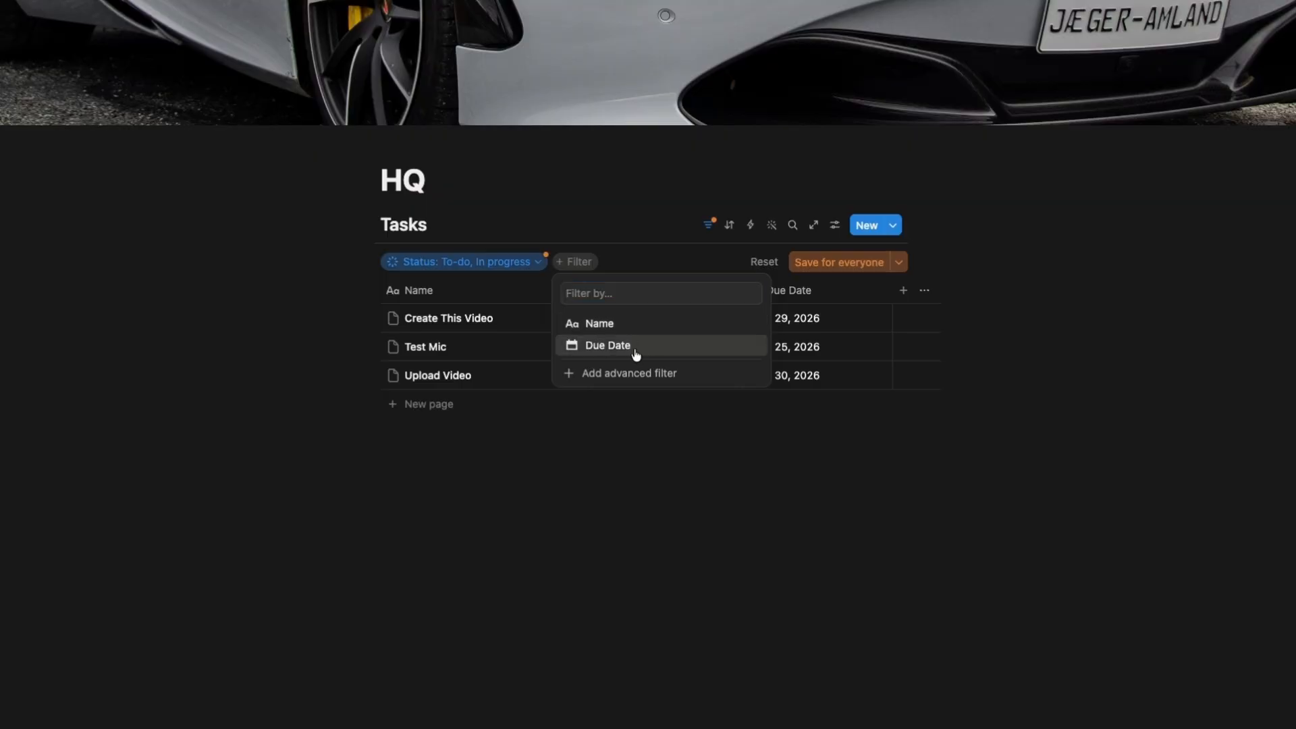
click(635, 345)
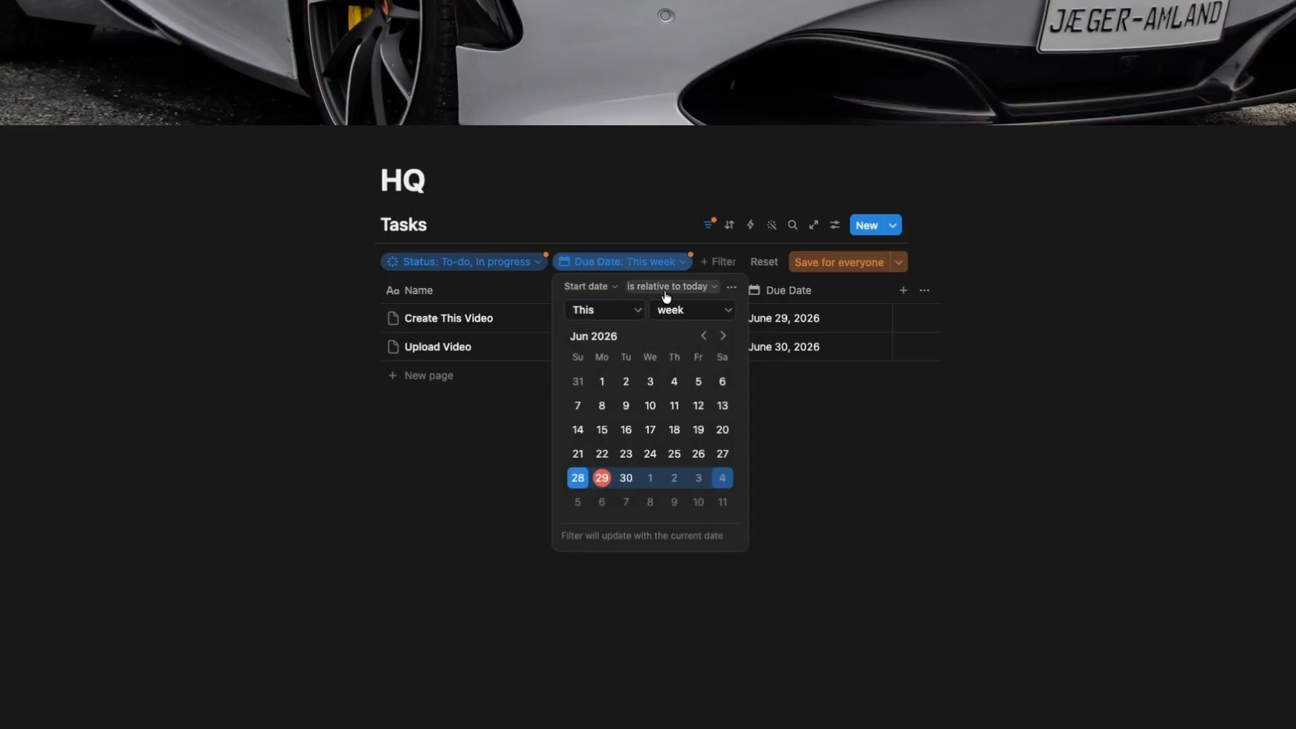
click(687, 288)
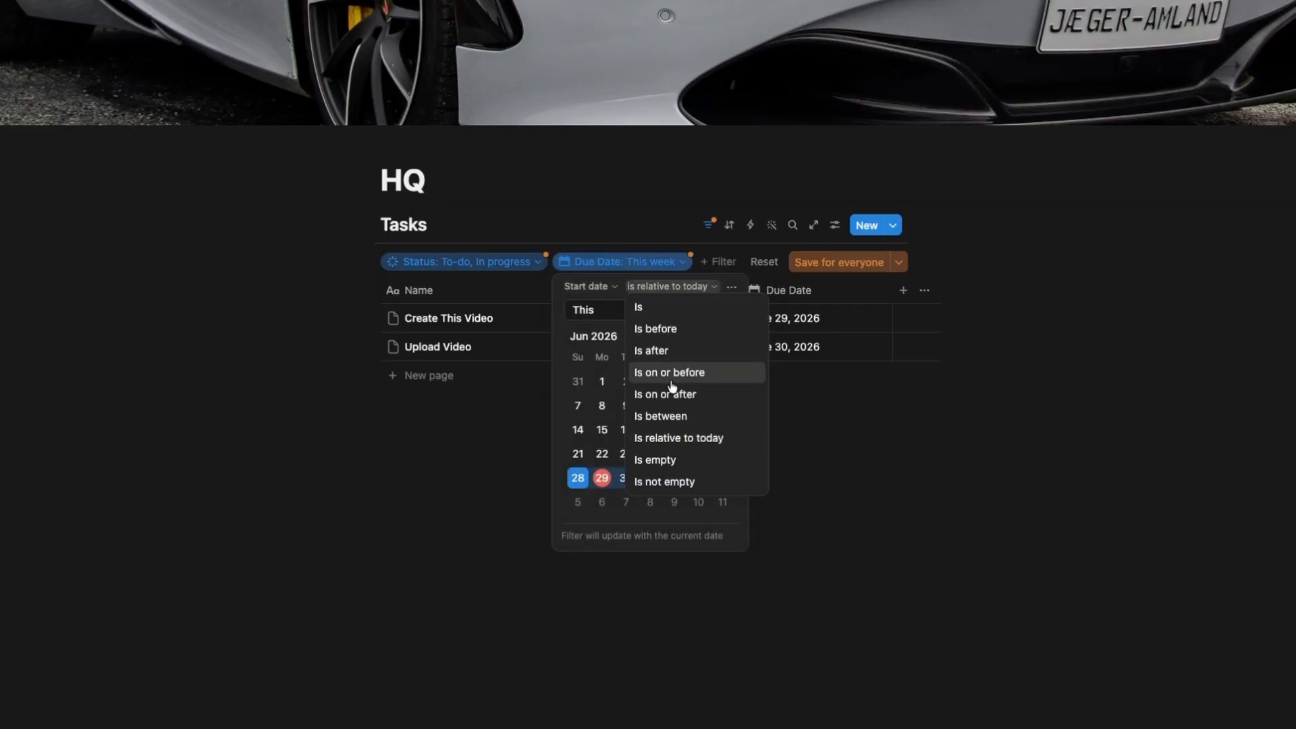
click(681, 374)
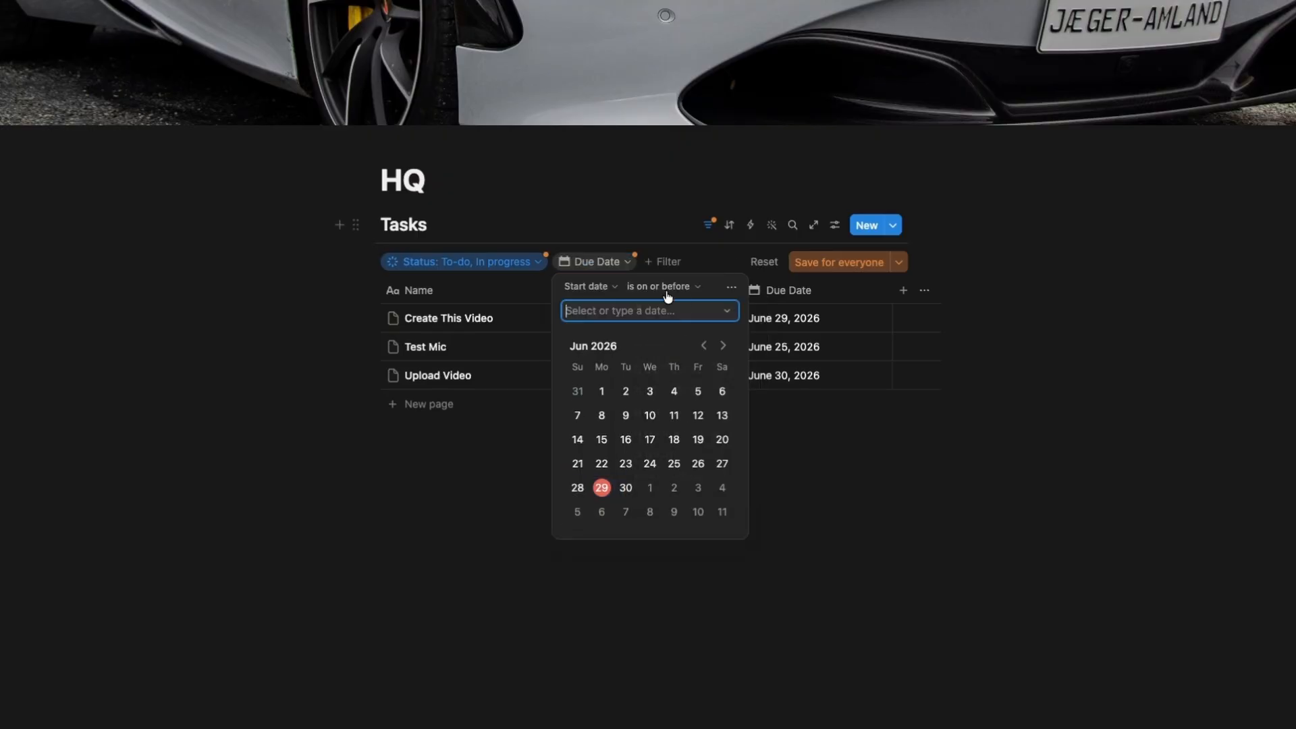
click(727, 311)
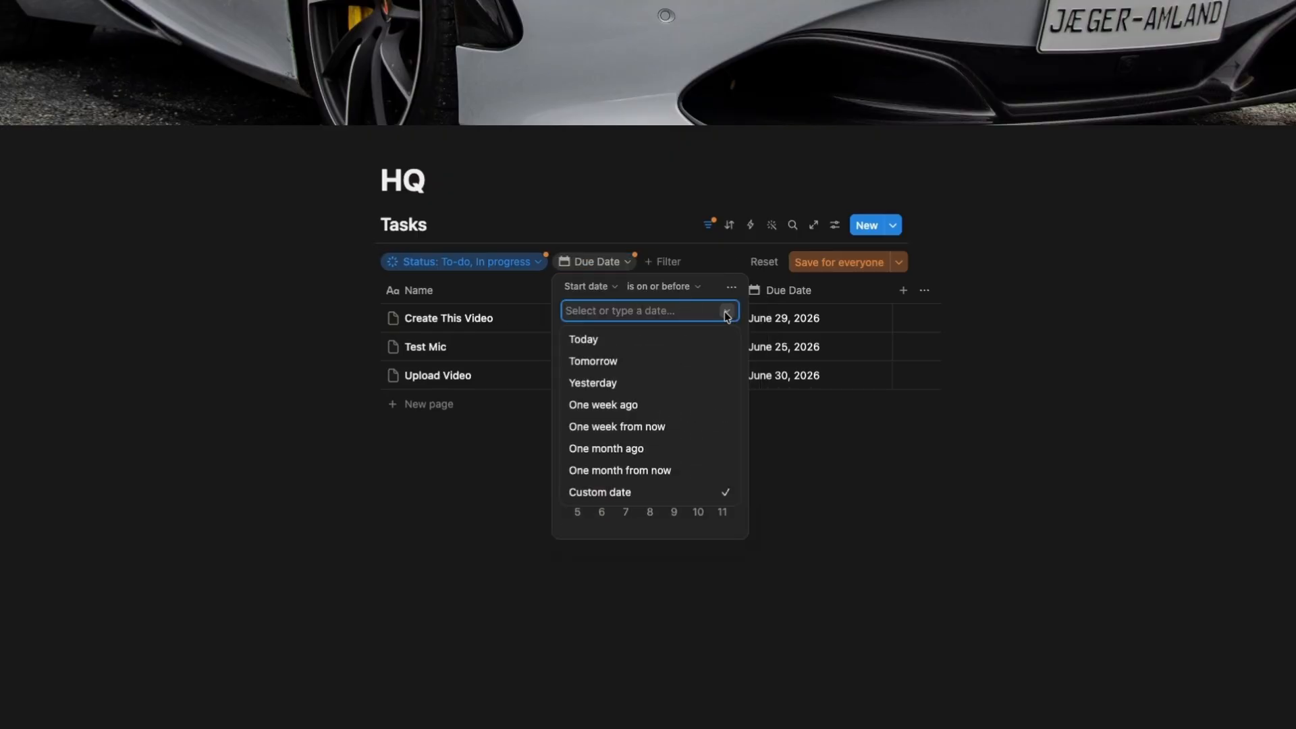
click(619, 341)
click(868, 448)
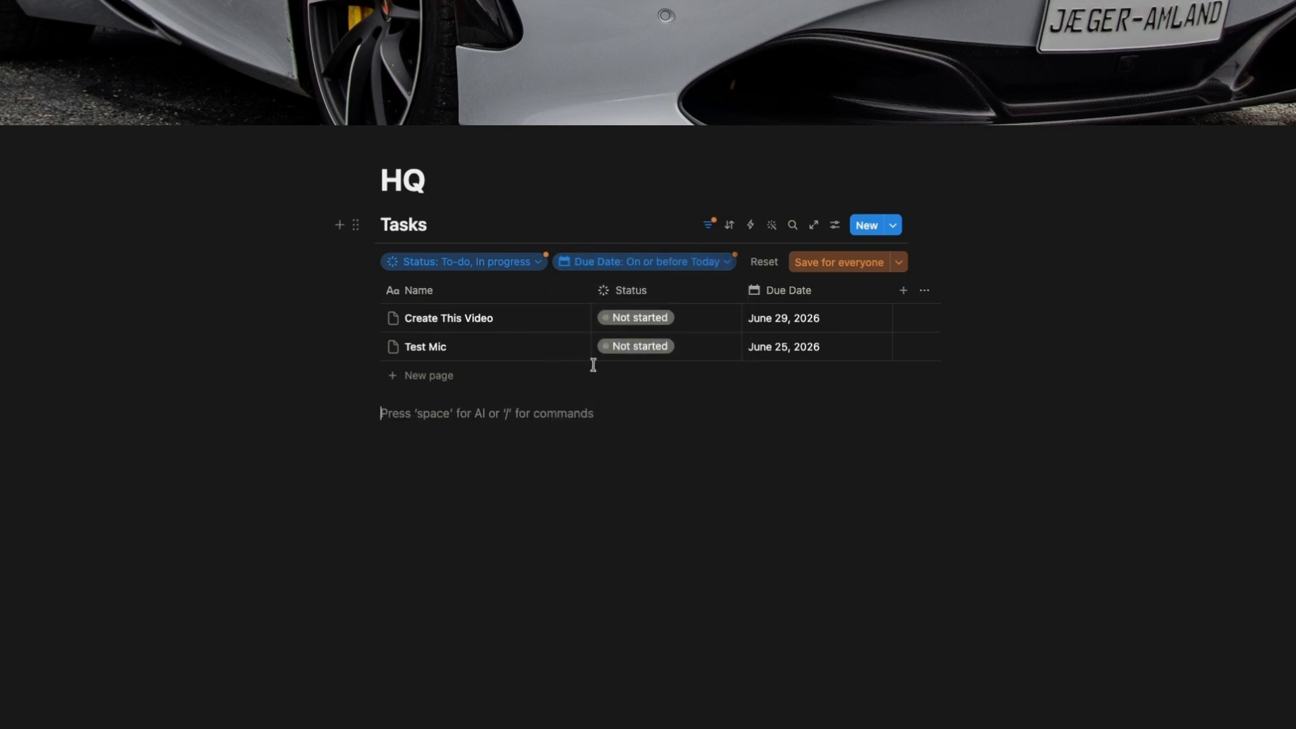
Save the current Status and Due Date filters for everyone.
click(727, 265)
click(727, 265)
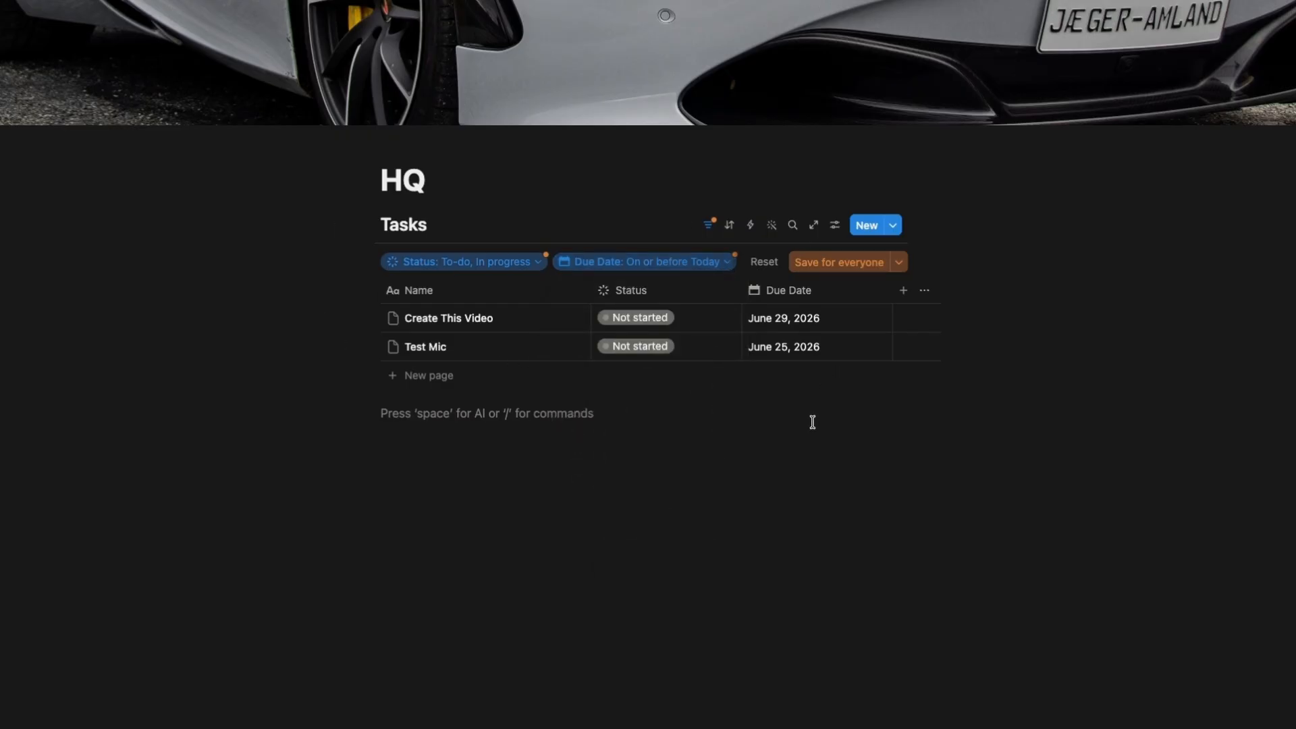
click(849, 266)
click(849, 438)
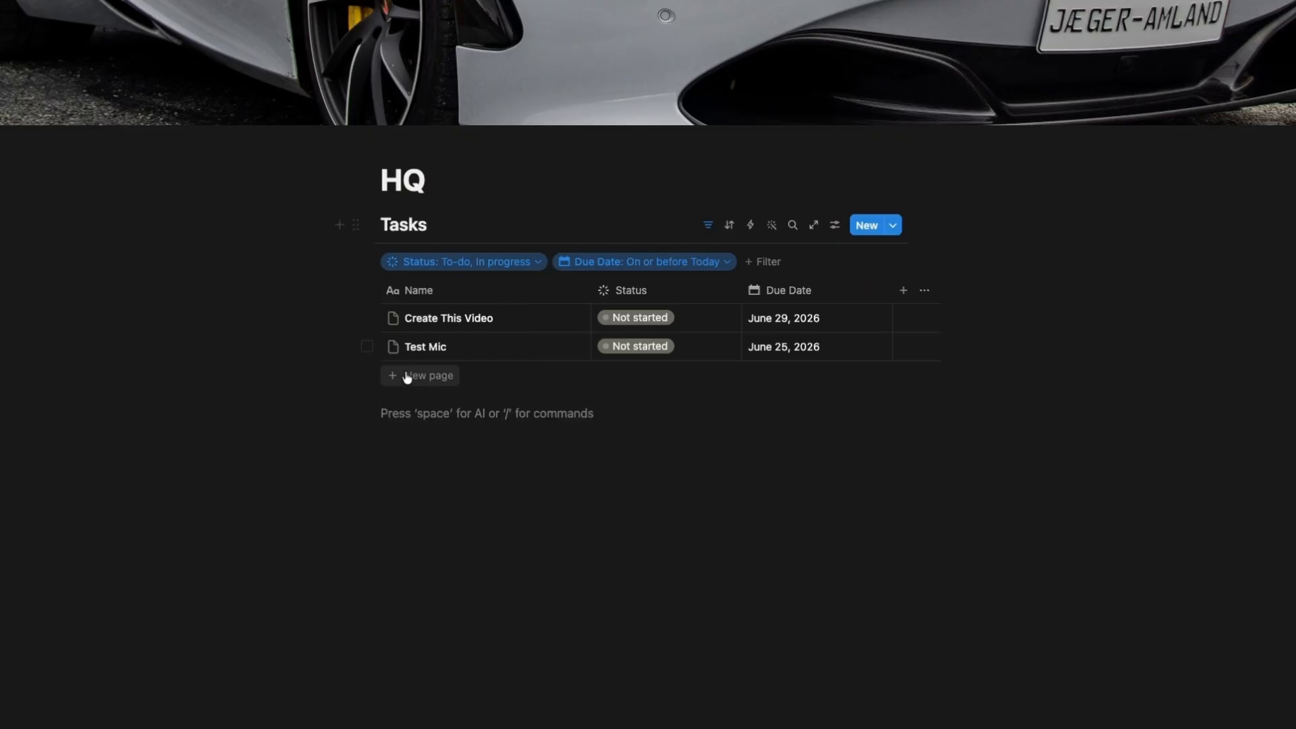
Set the Test Mic task's status to Done.
click(654, 354)
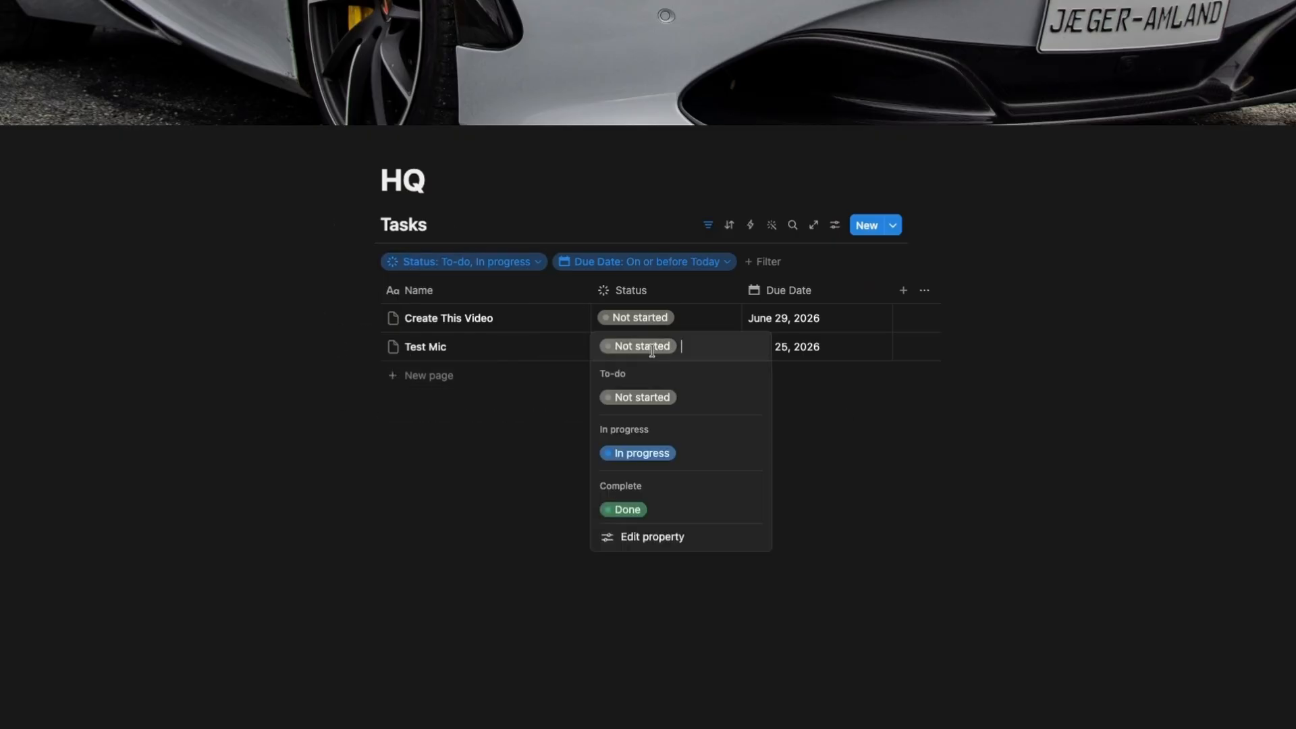
click(655, 511)
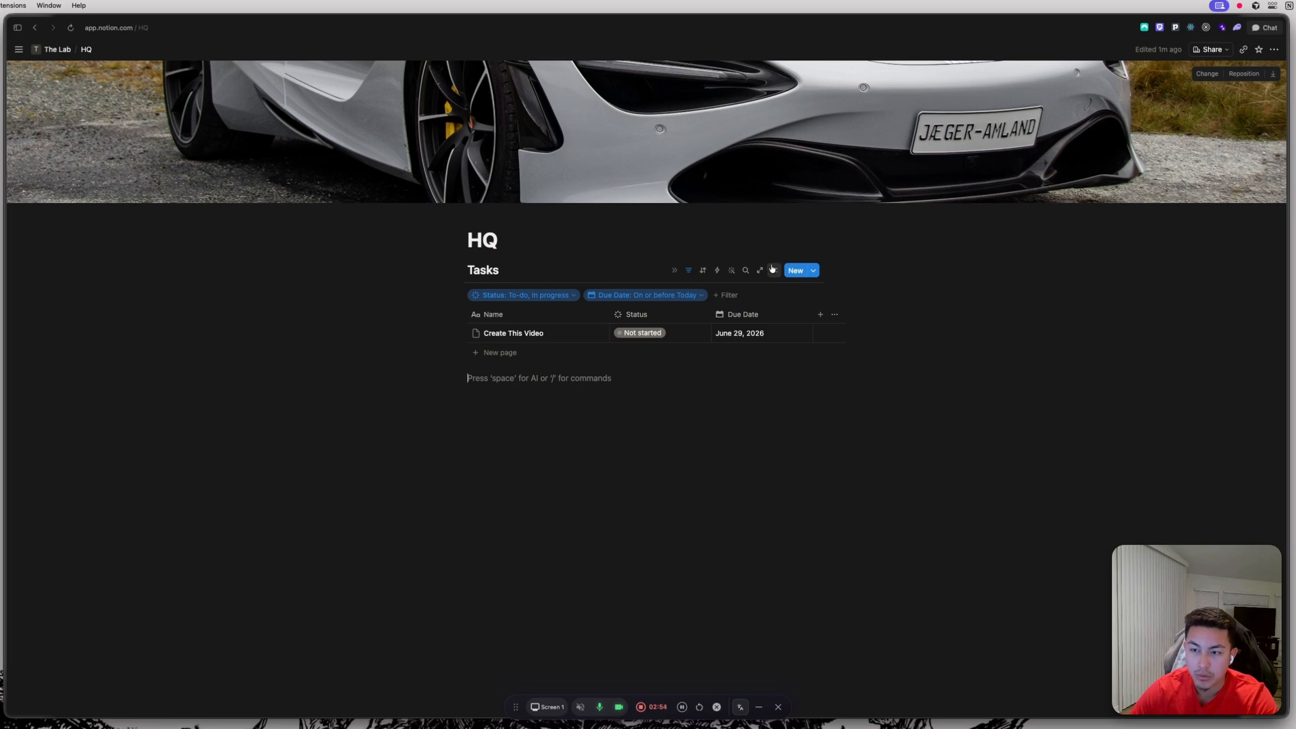
Turn on full width for the HQ page from the page options.
click(1273, 49)
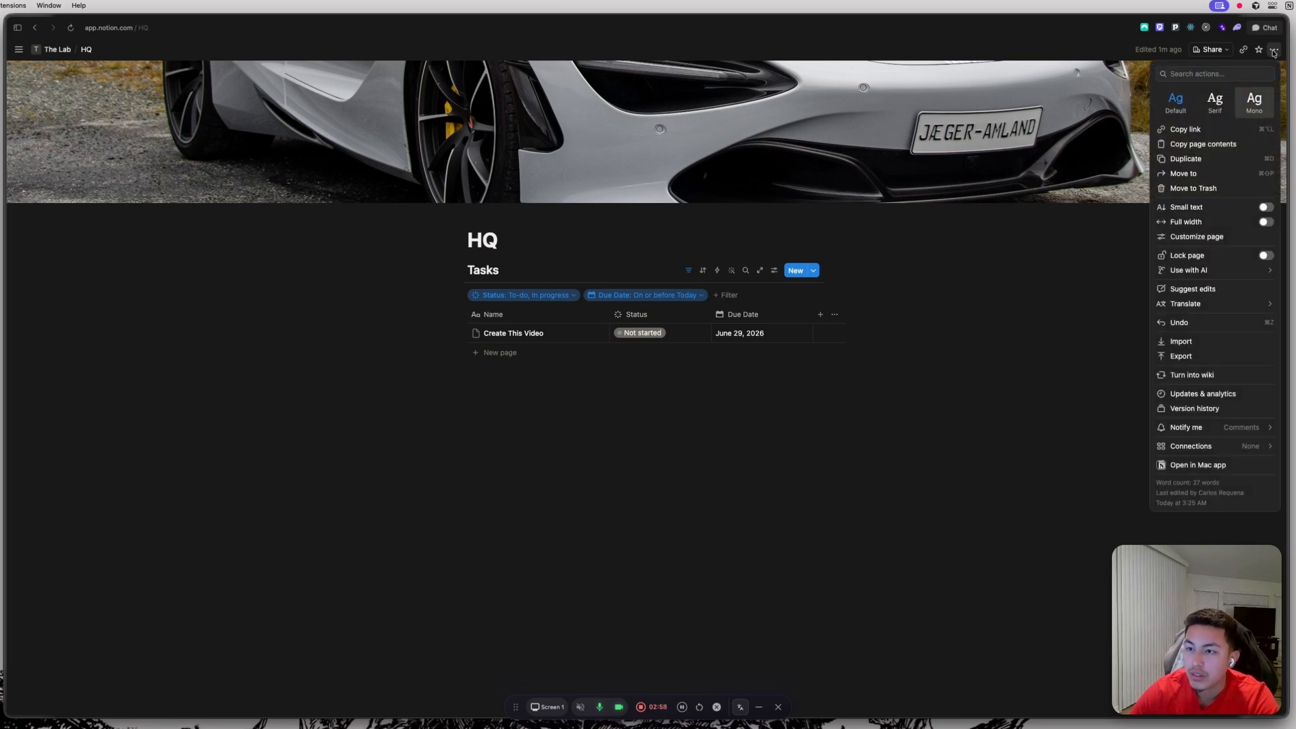
click(1275, 51)
click(1276, 54)
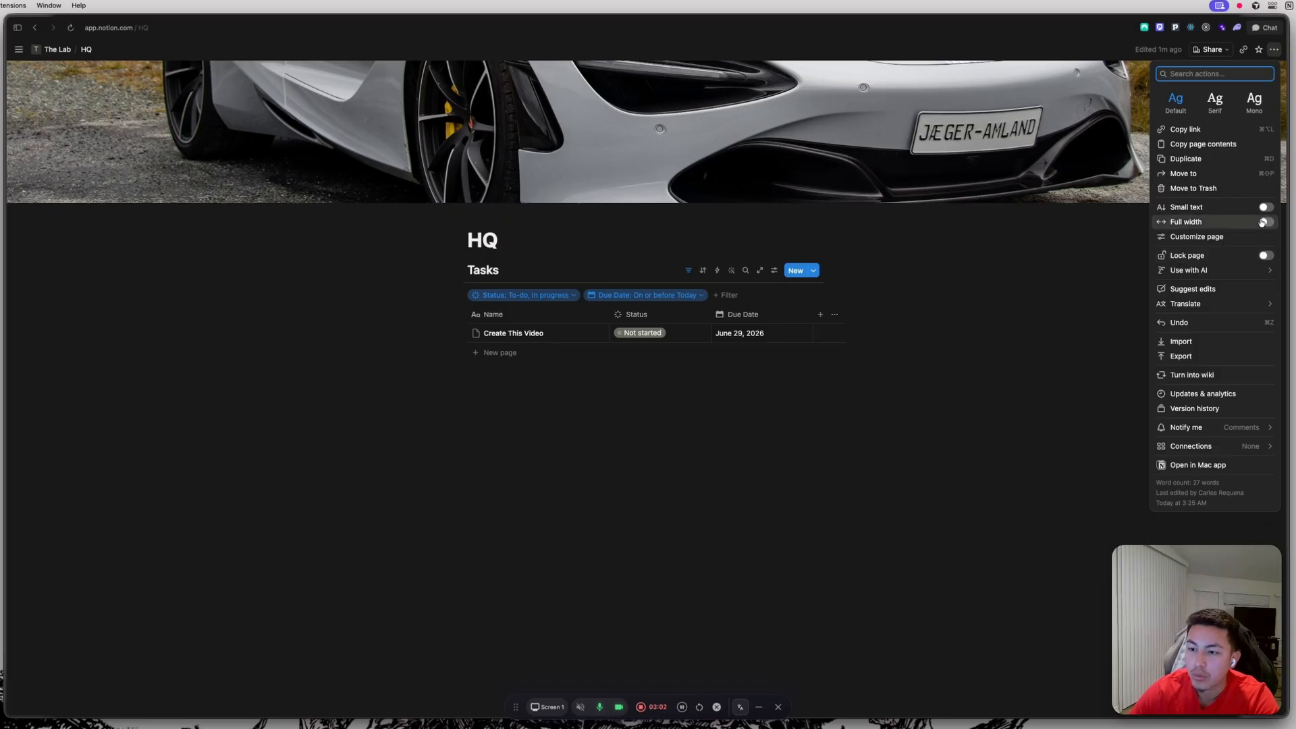
click(1262, 223)
click(706, 412)
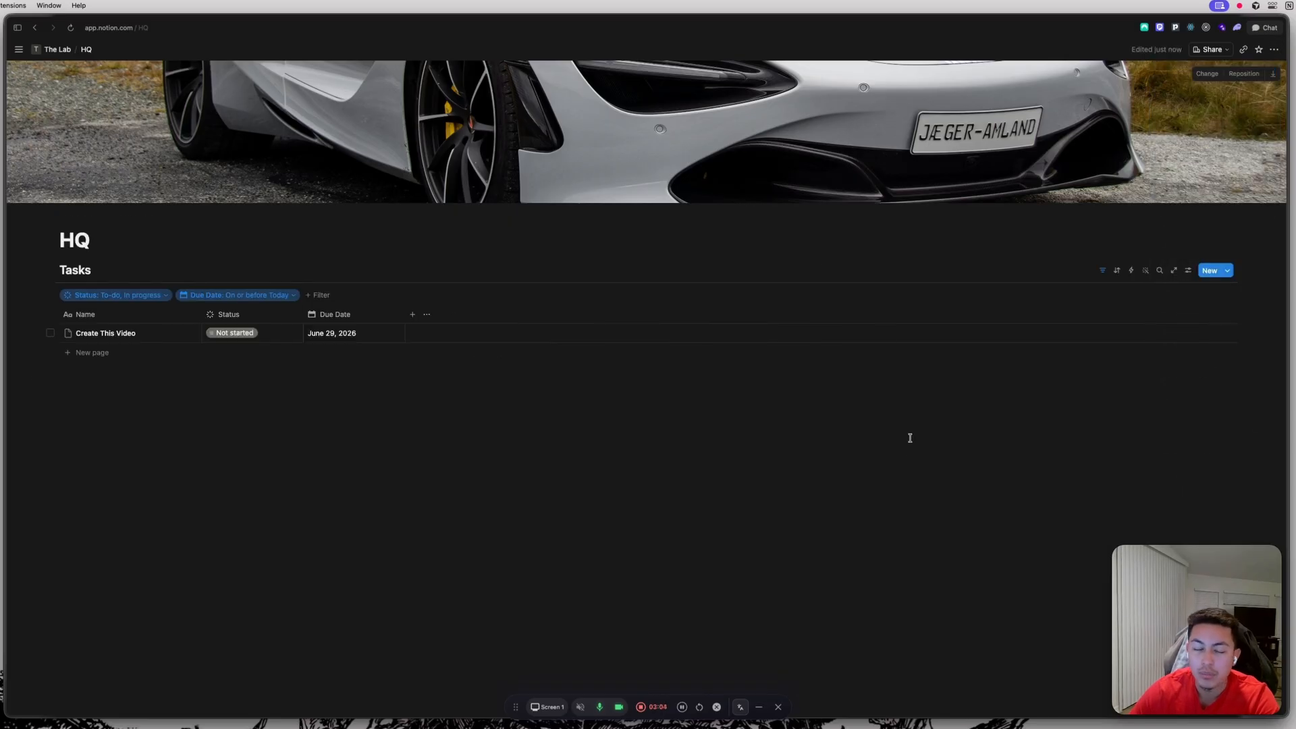
Insert a Heading 2 block on a new line below the Tasks database.
click(743, 385)
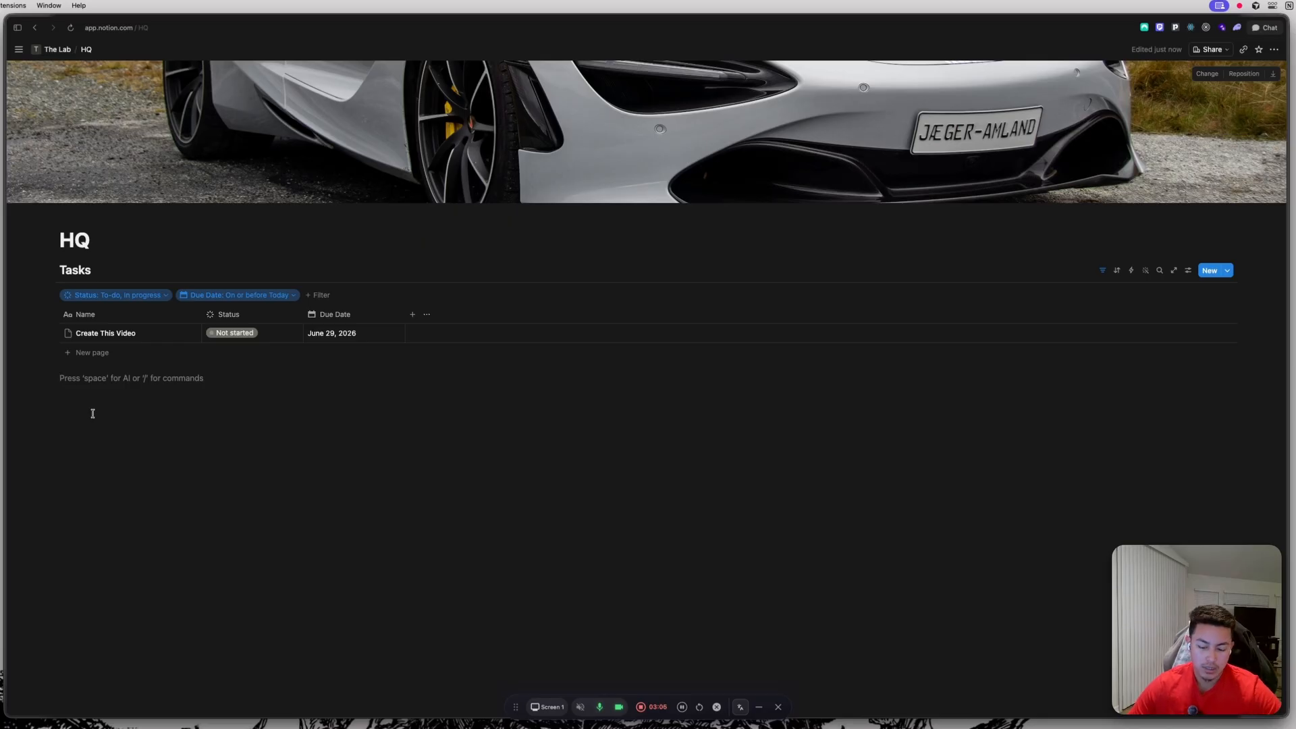
key(Return)
text(/H)
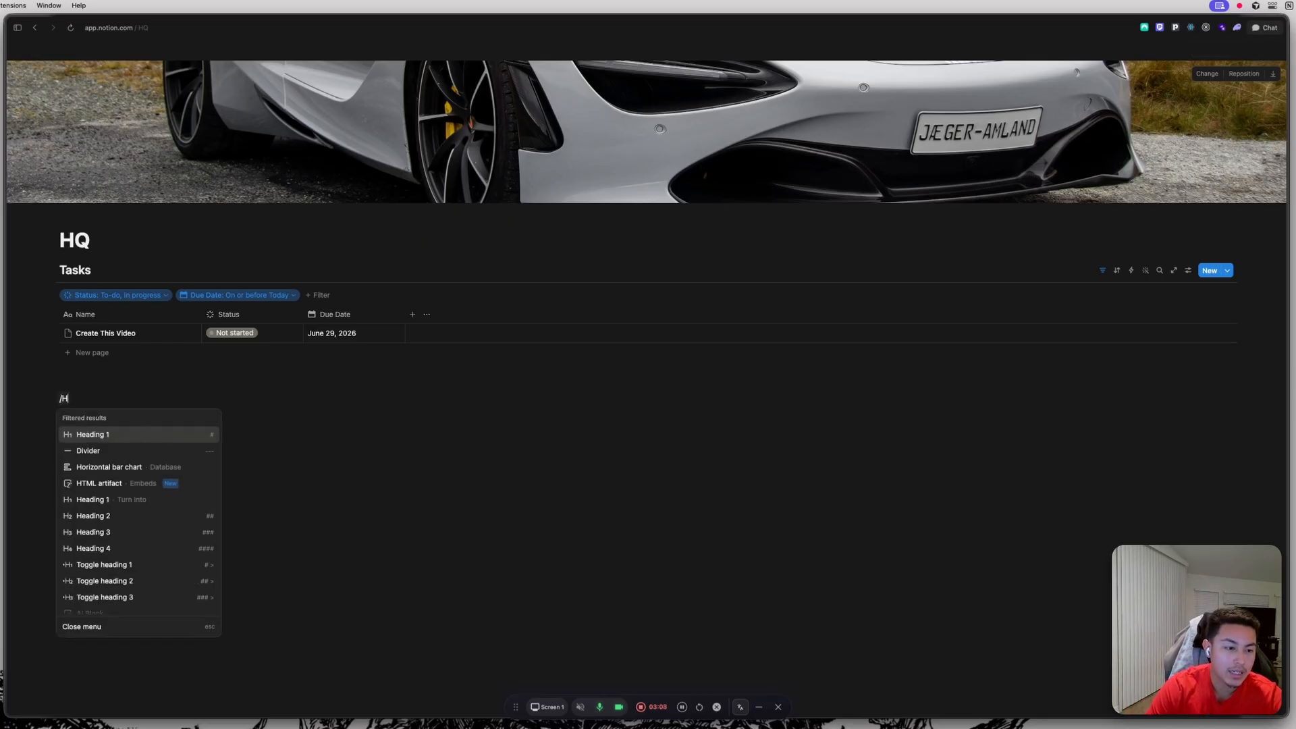
text(ead)
click(113, 459)
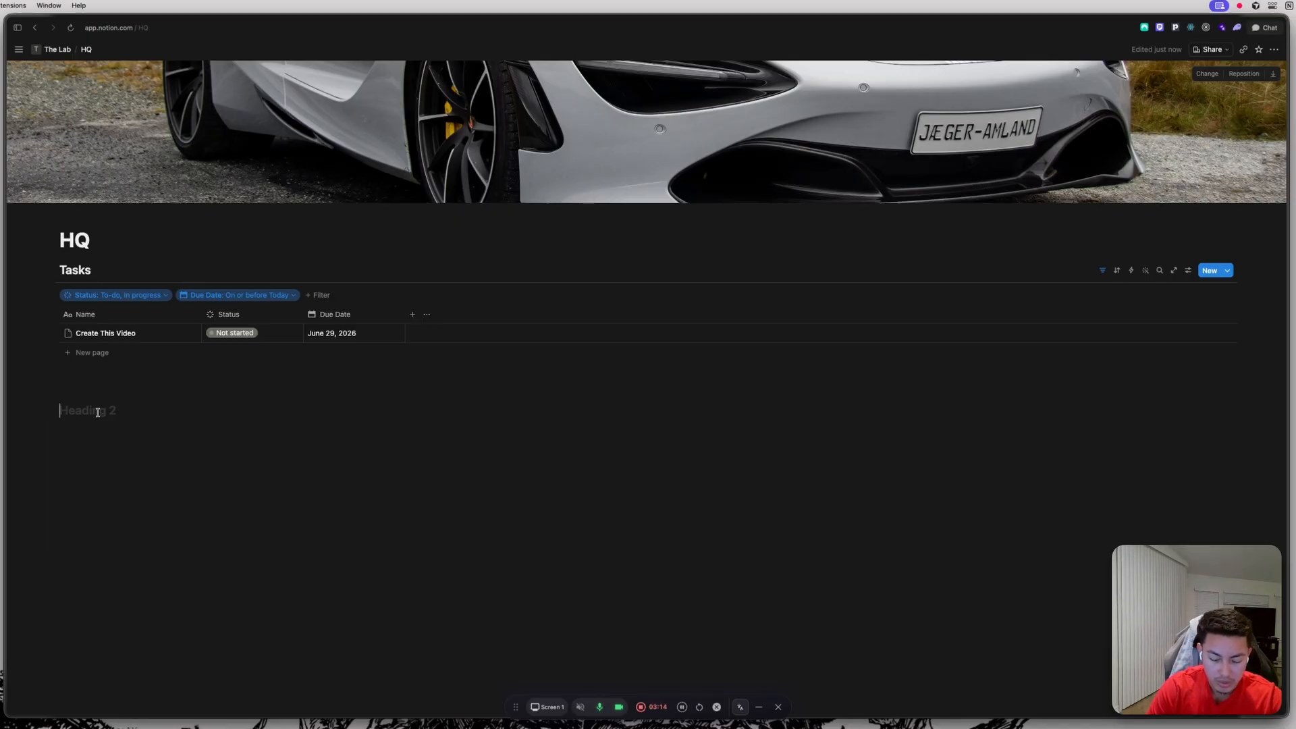
text(Importna)
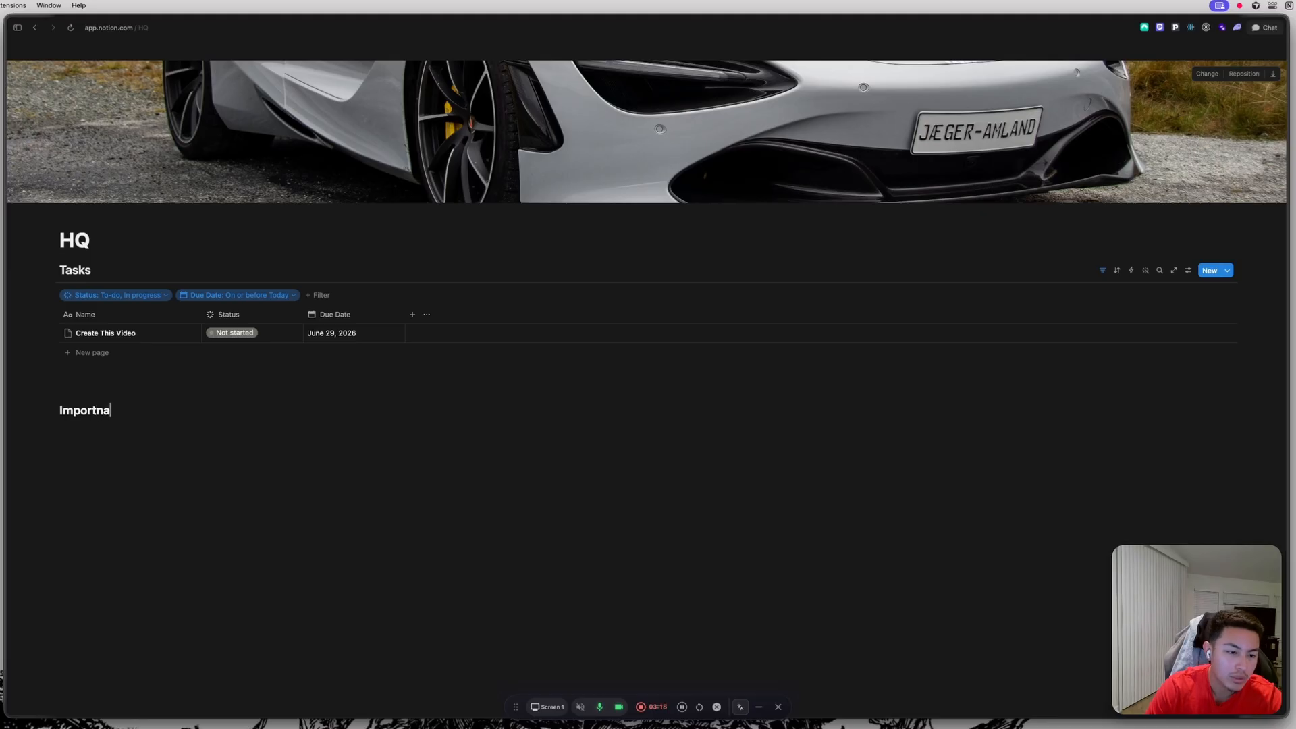
text(t)
key(BackSpace)
key(BackSpace)
key(BackSpace)
key(BackSpace)
key(BackSpace)
key(BackSpace)
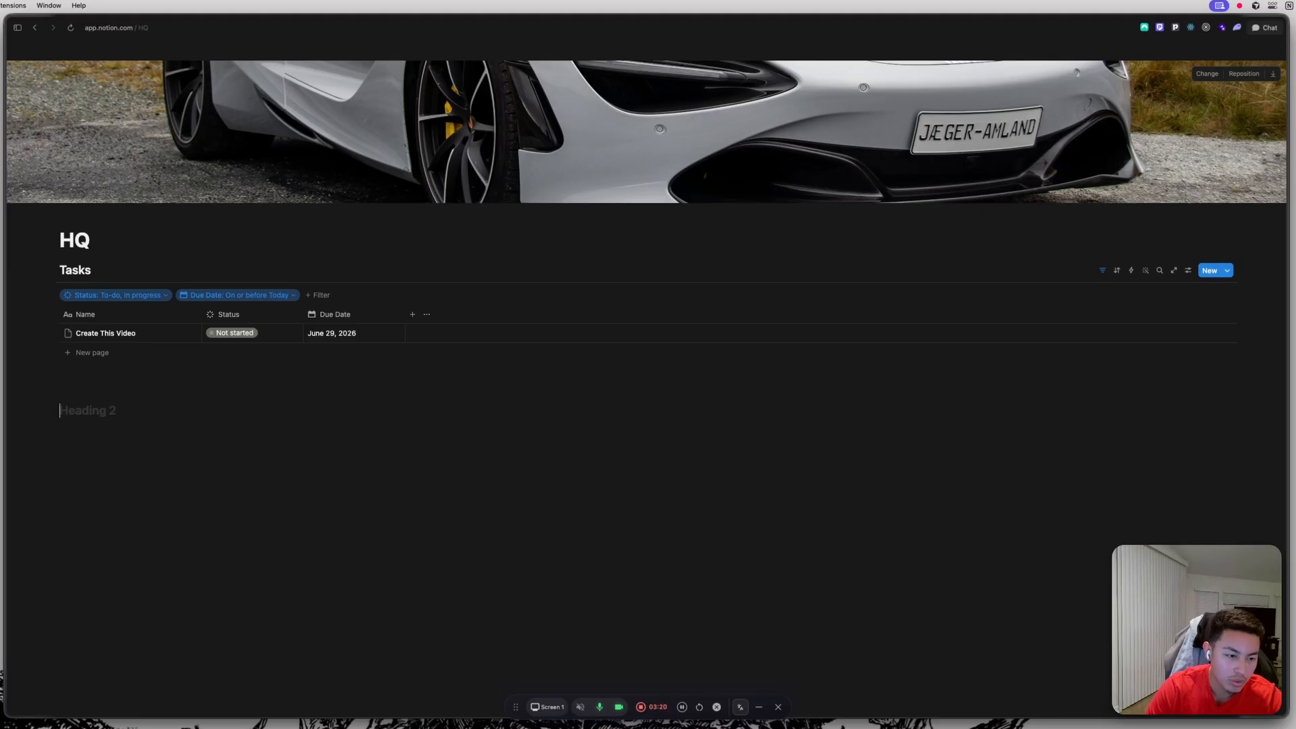
Title the heading Other Stuff.
text(Other Stuff)
key(Return)
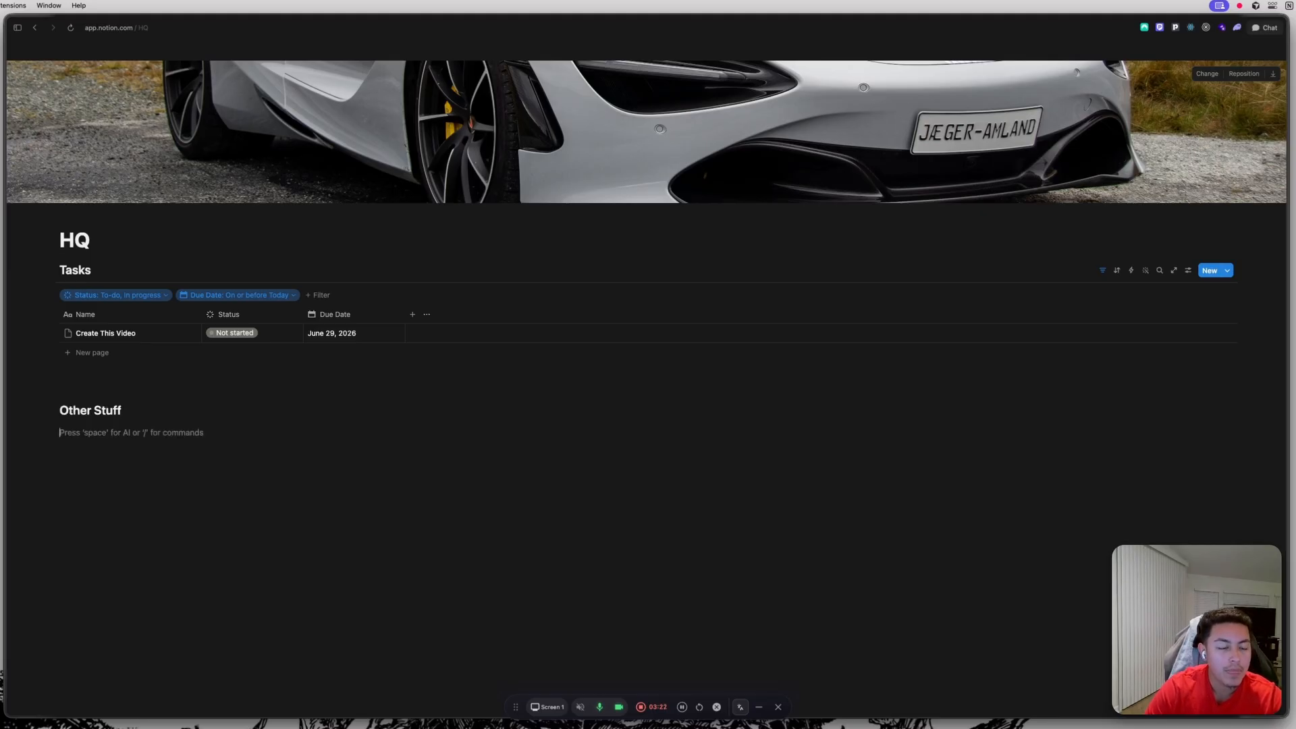
Move the Other Stuff heading into a column beside the Tasks database.
drag(44, 411, 1266, 297)
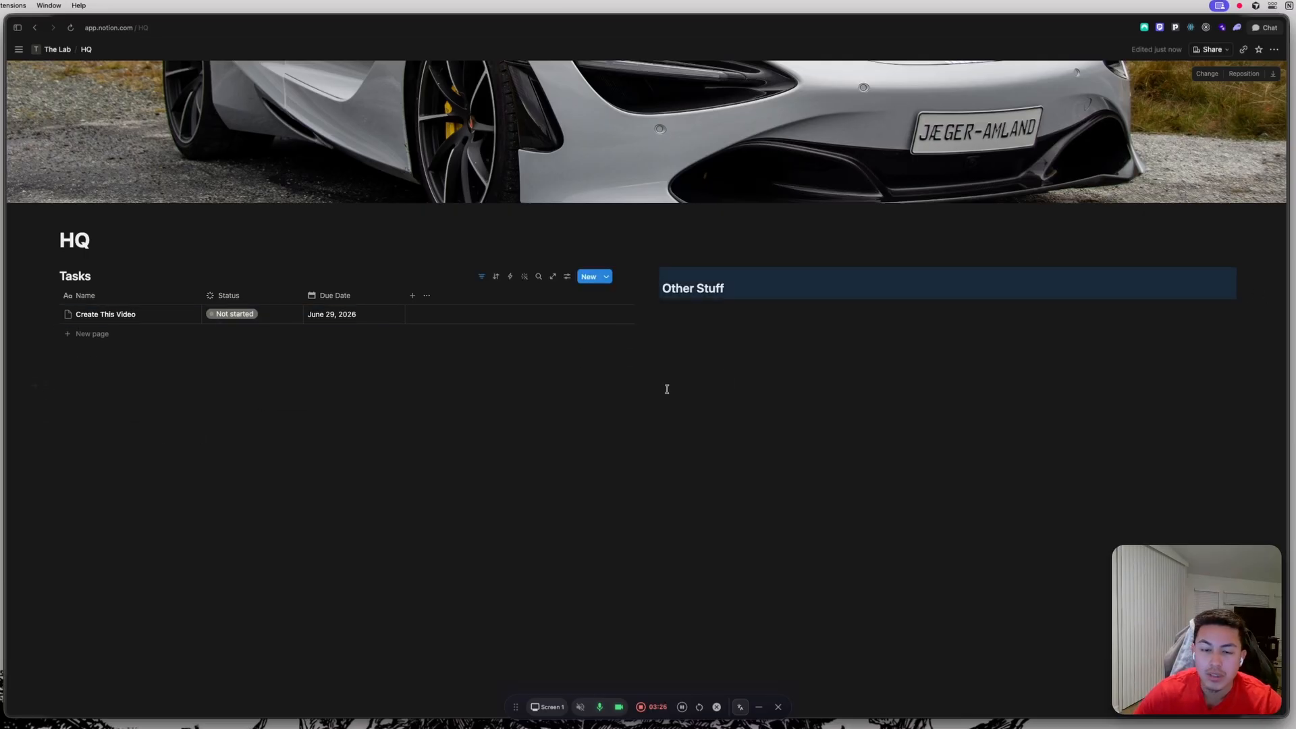
click(735, 371)
click(740, 289)
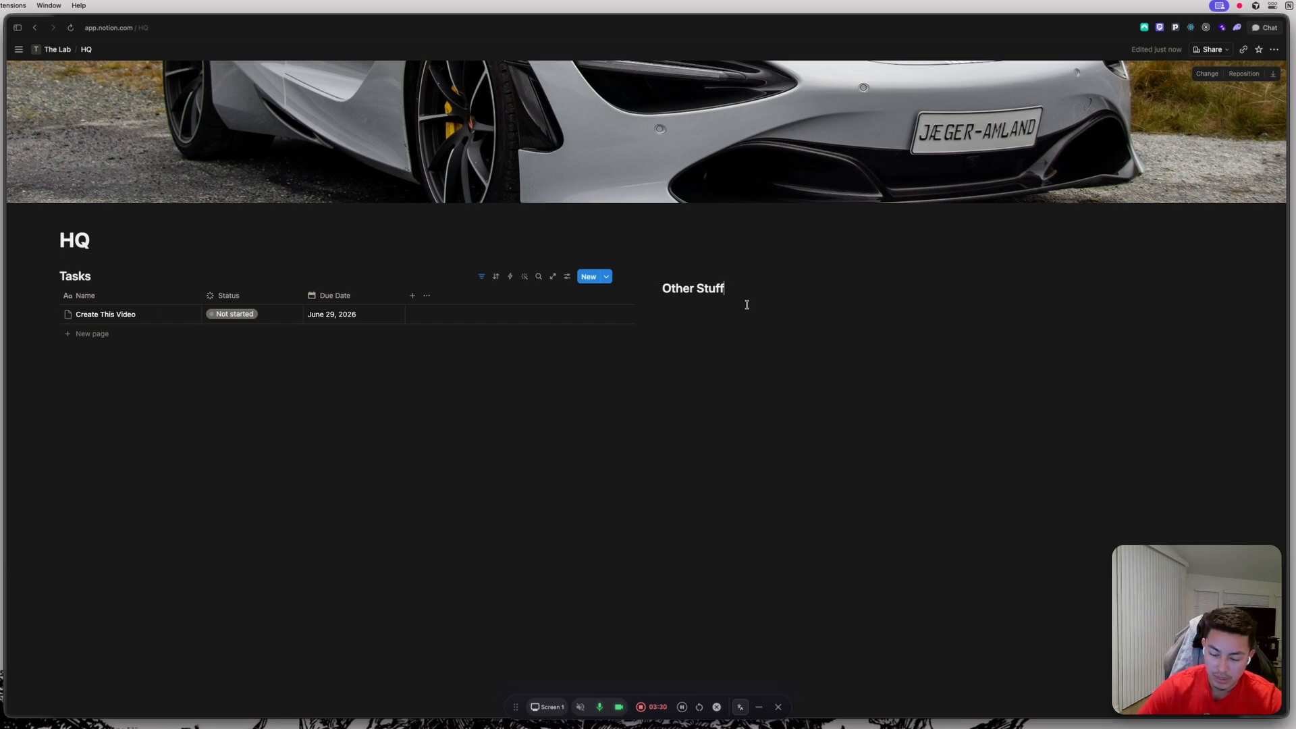
Create a subpage titled Project Ideas under the Other Stuff heading.
key(Return)
text(page)
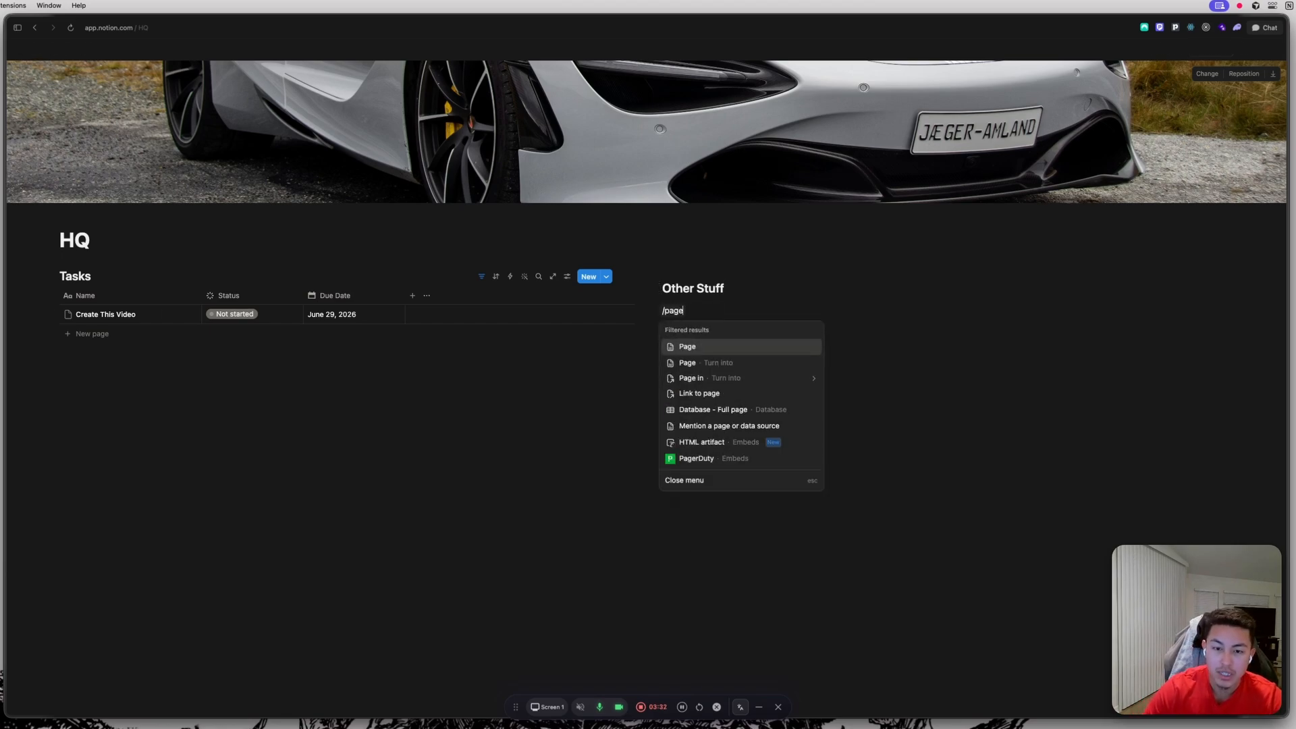
key(Return)
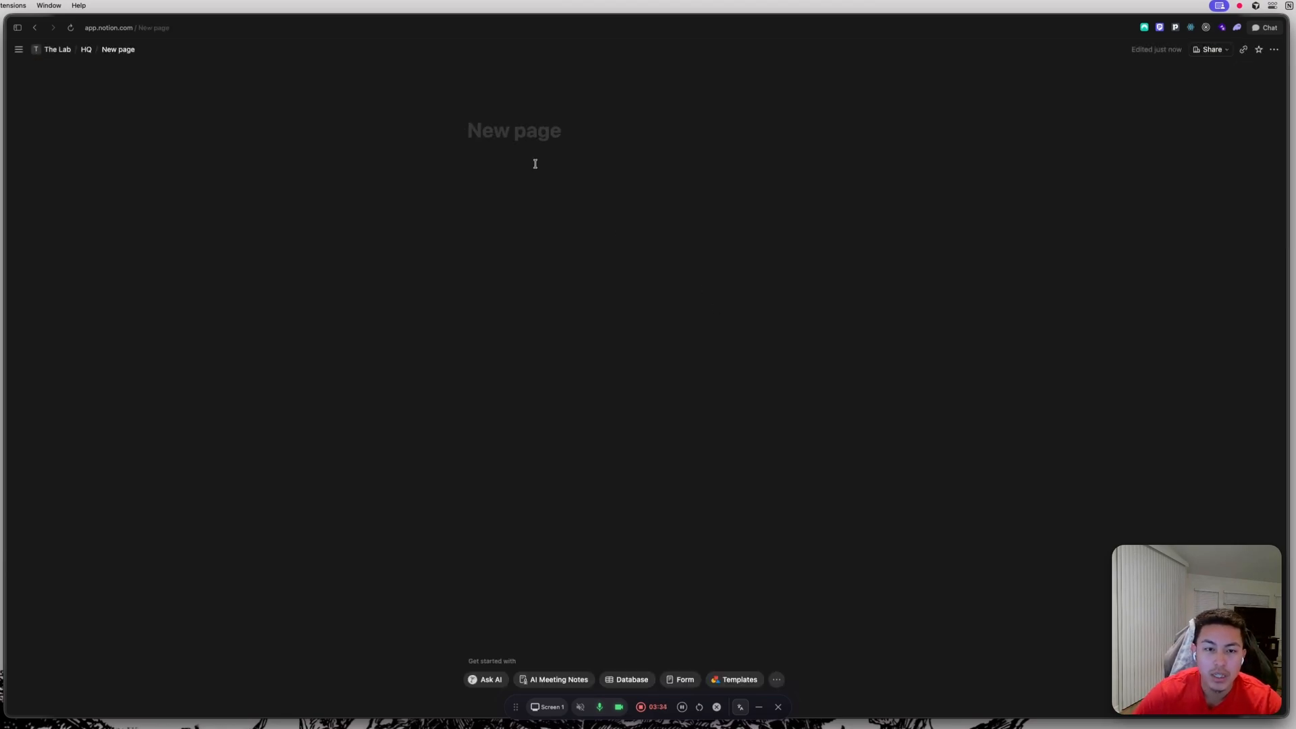
text(Pro)
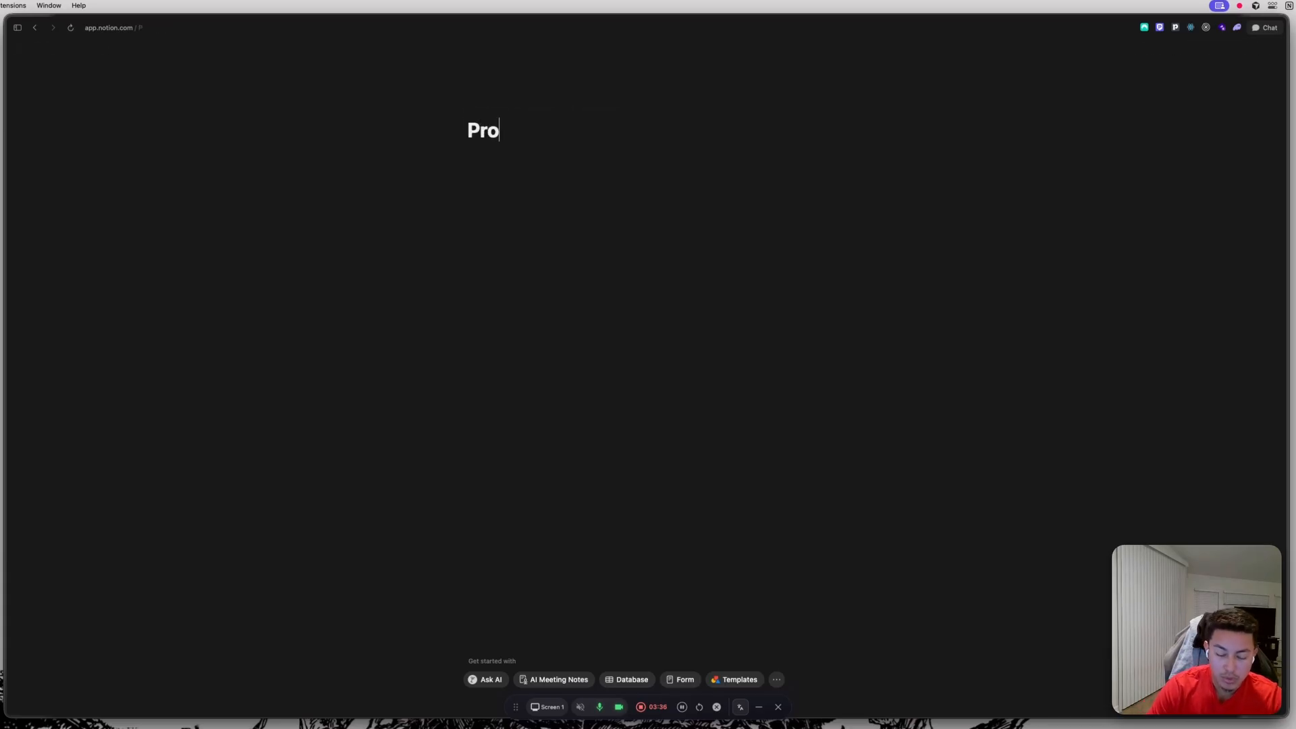
text(ject Ideas)
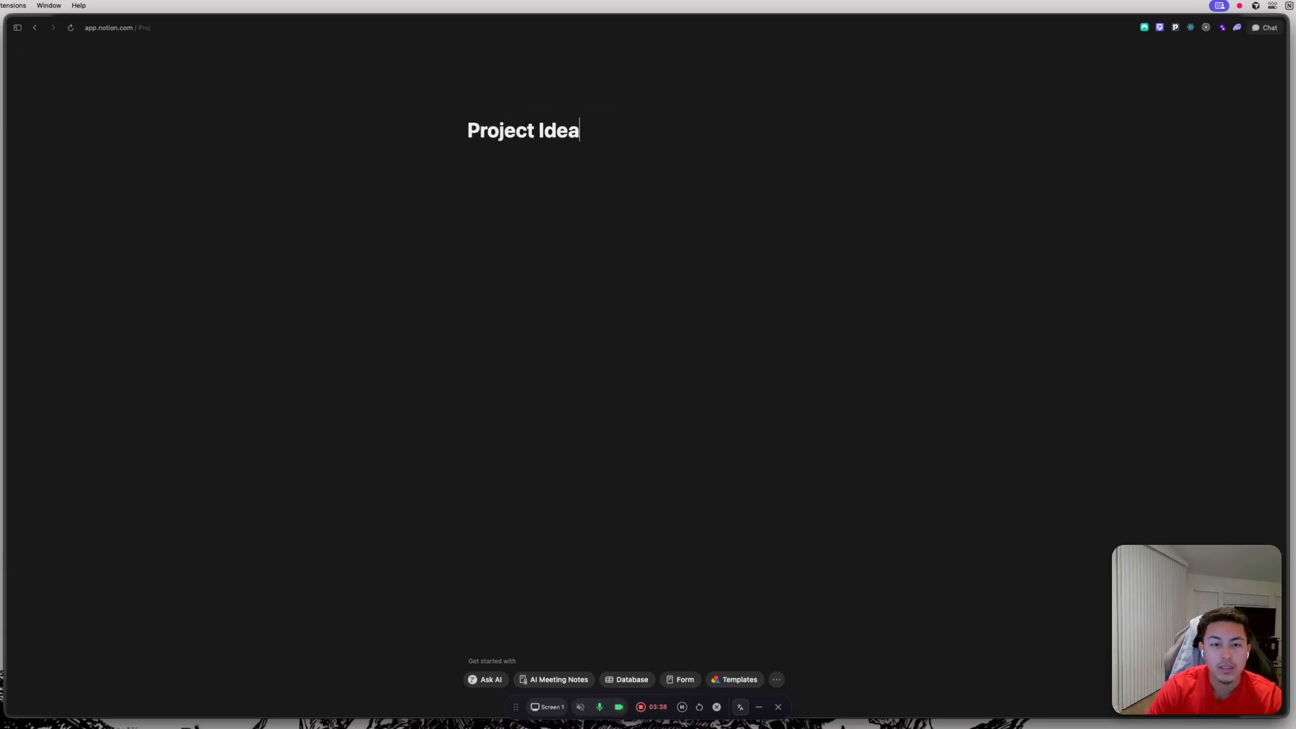
key(Return)
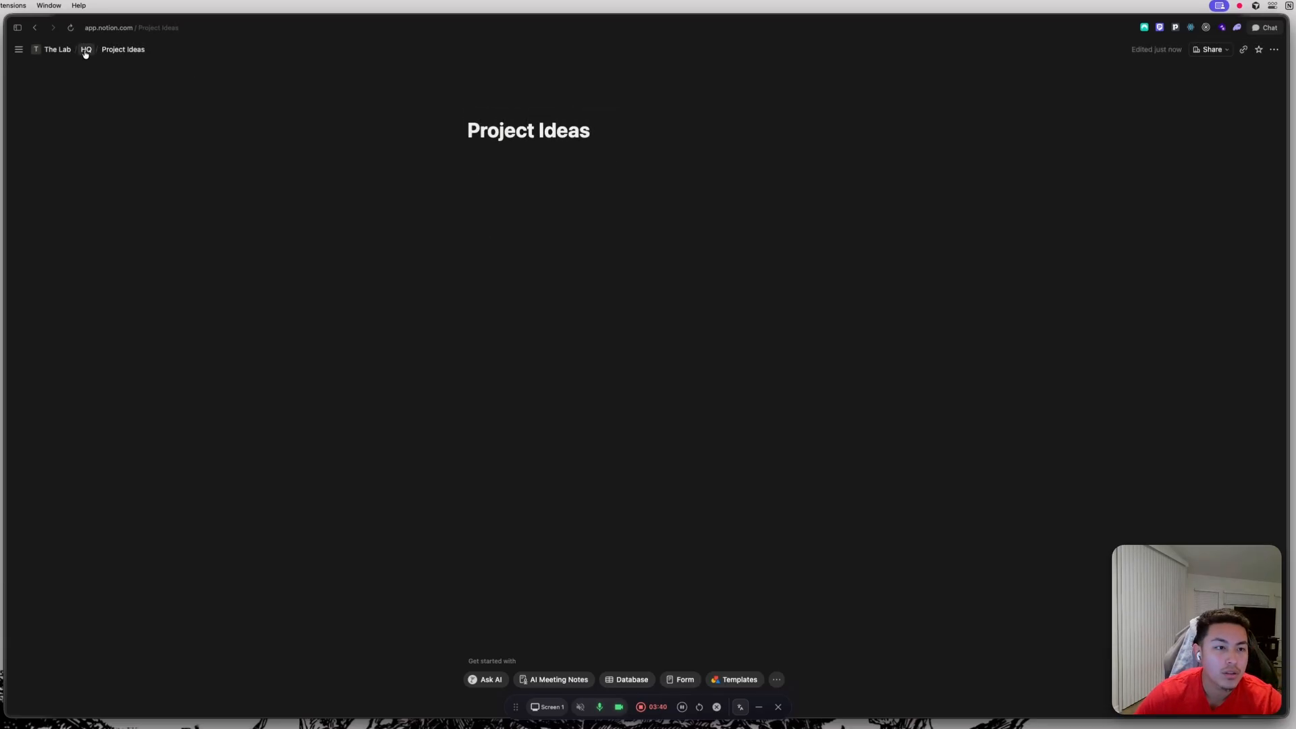
Return to HQ and add a second subpage titled Personal Projects below Project Ideas.
click(86, 51)
click(713, 328)
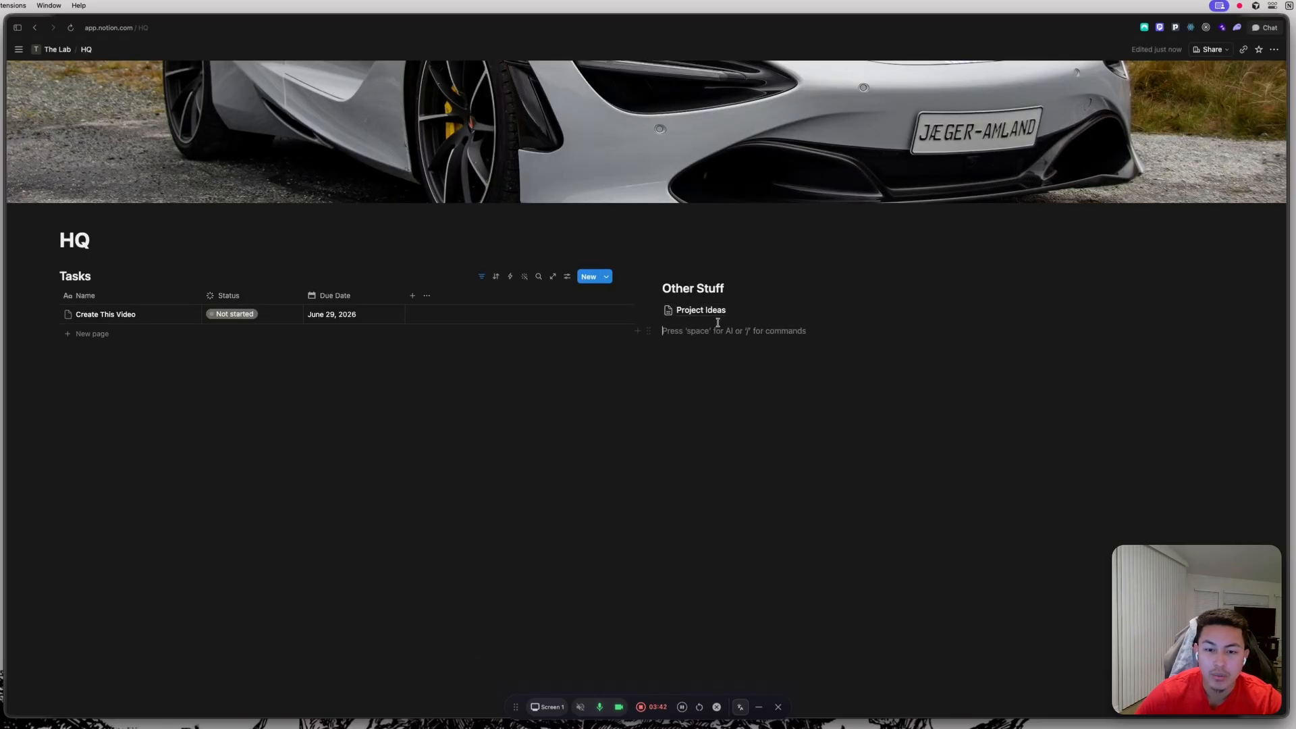
text(/page)
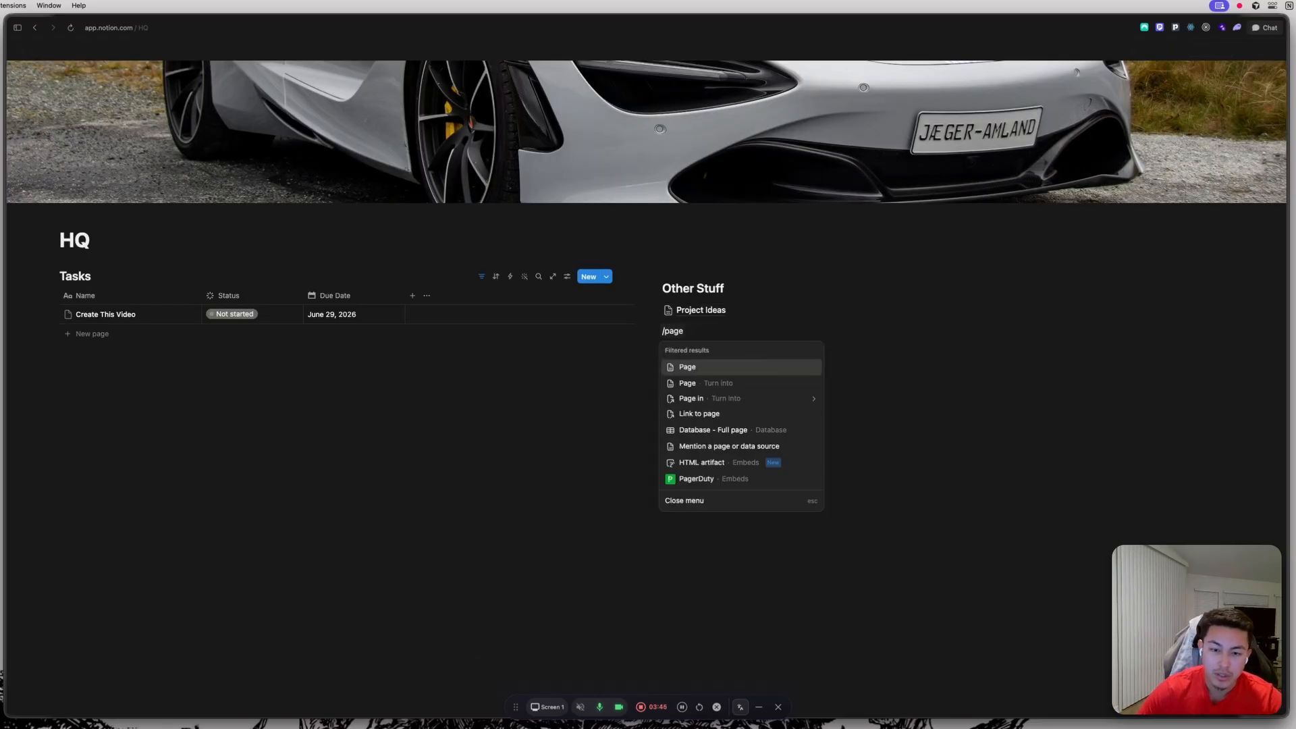
click(706, 368)
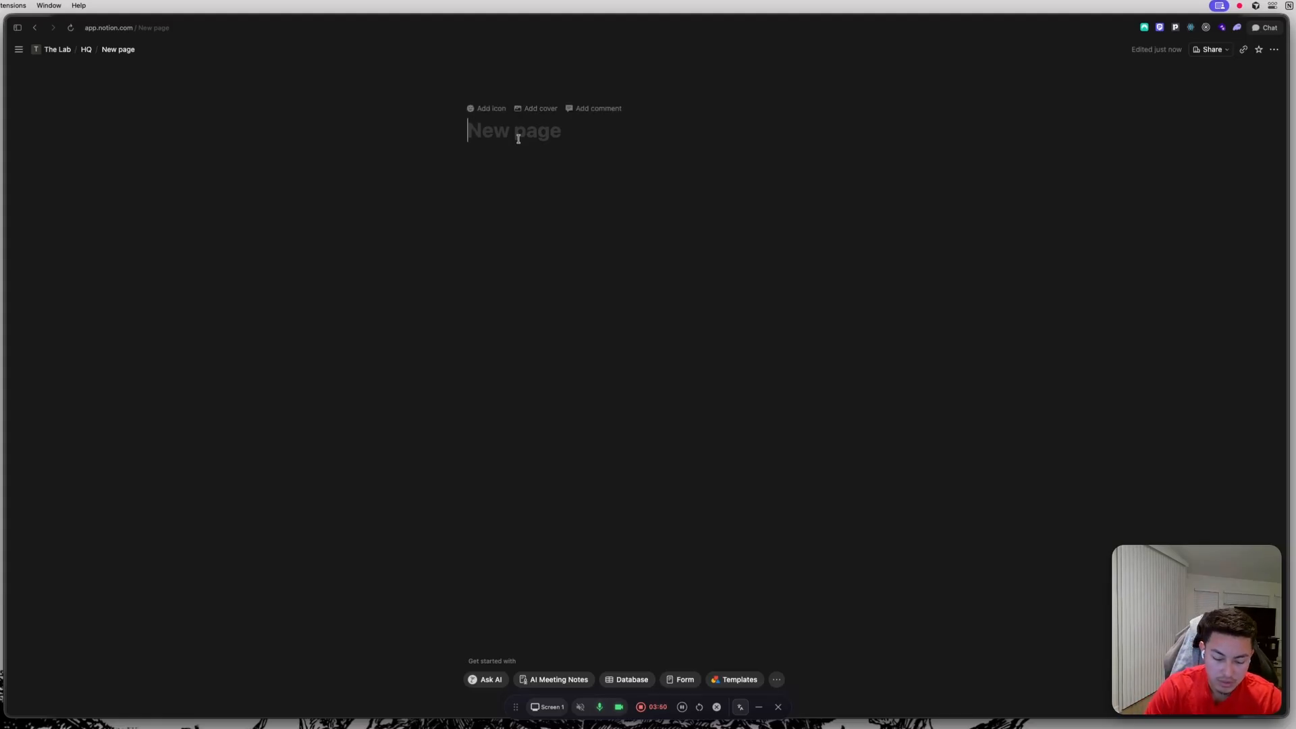
text(Personal)
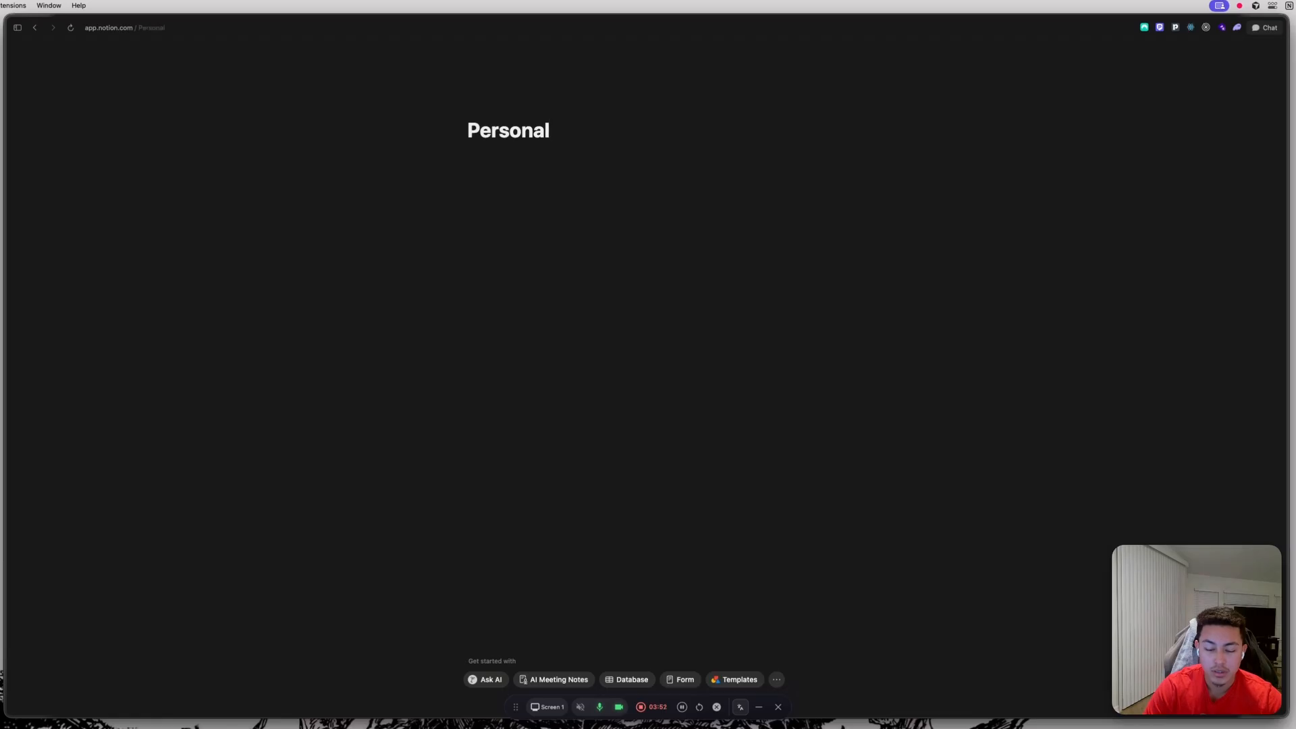
text( Projects)
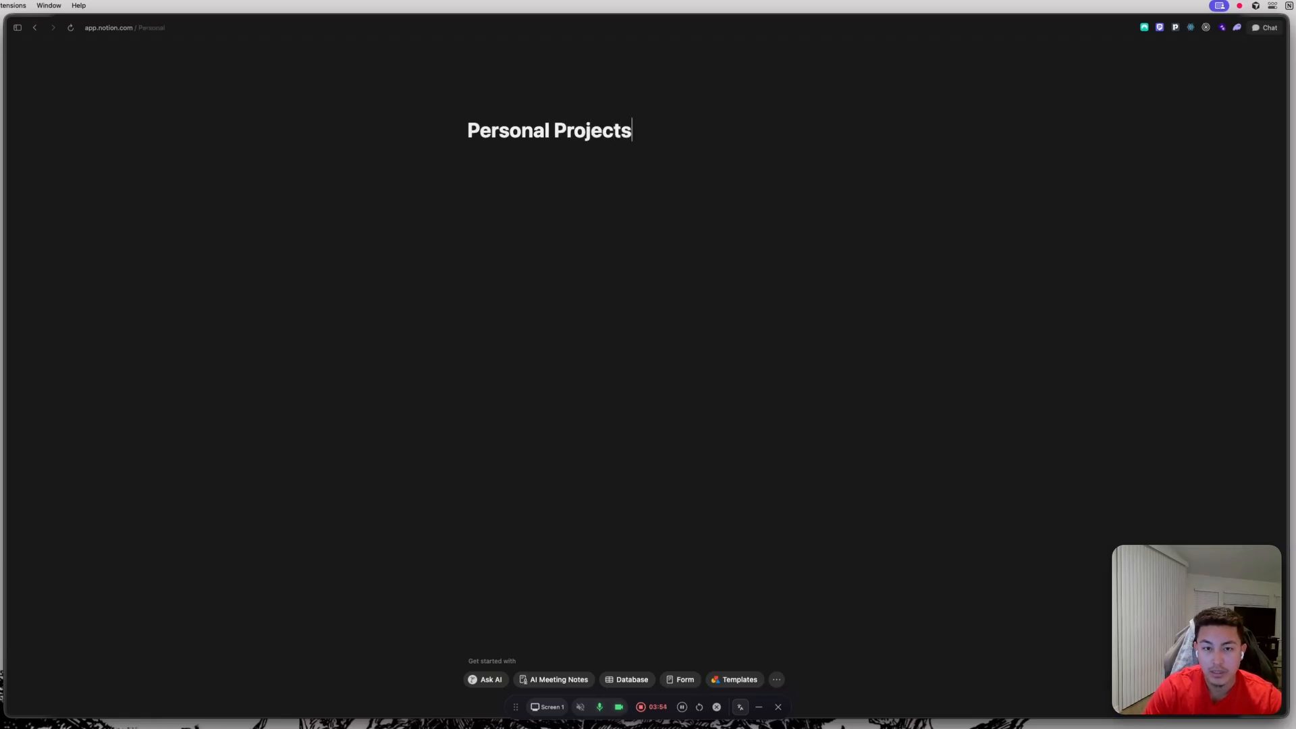
key(Return)
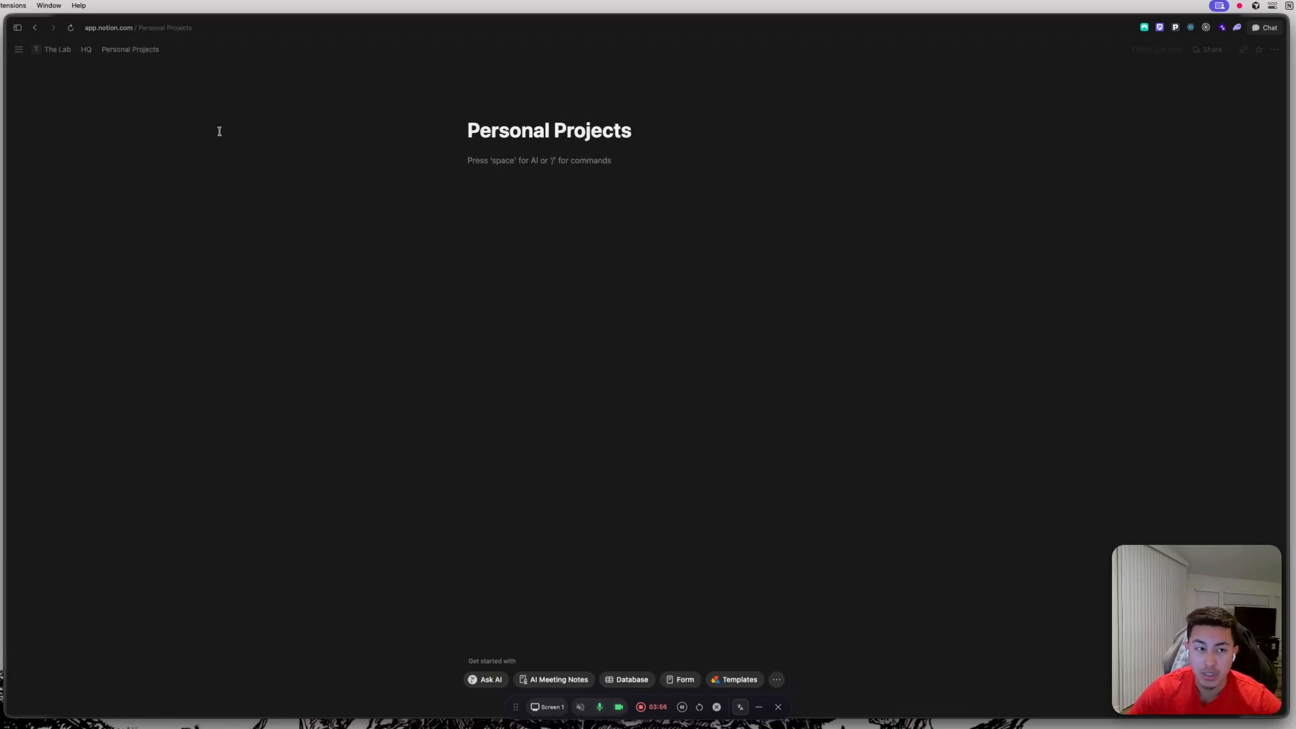
Return to HQ and widen the Tasks column by shifting the column divider toward Other Stuff.
click(87, 50)
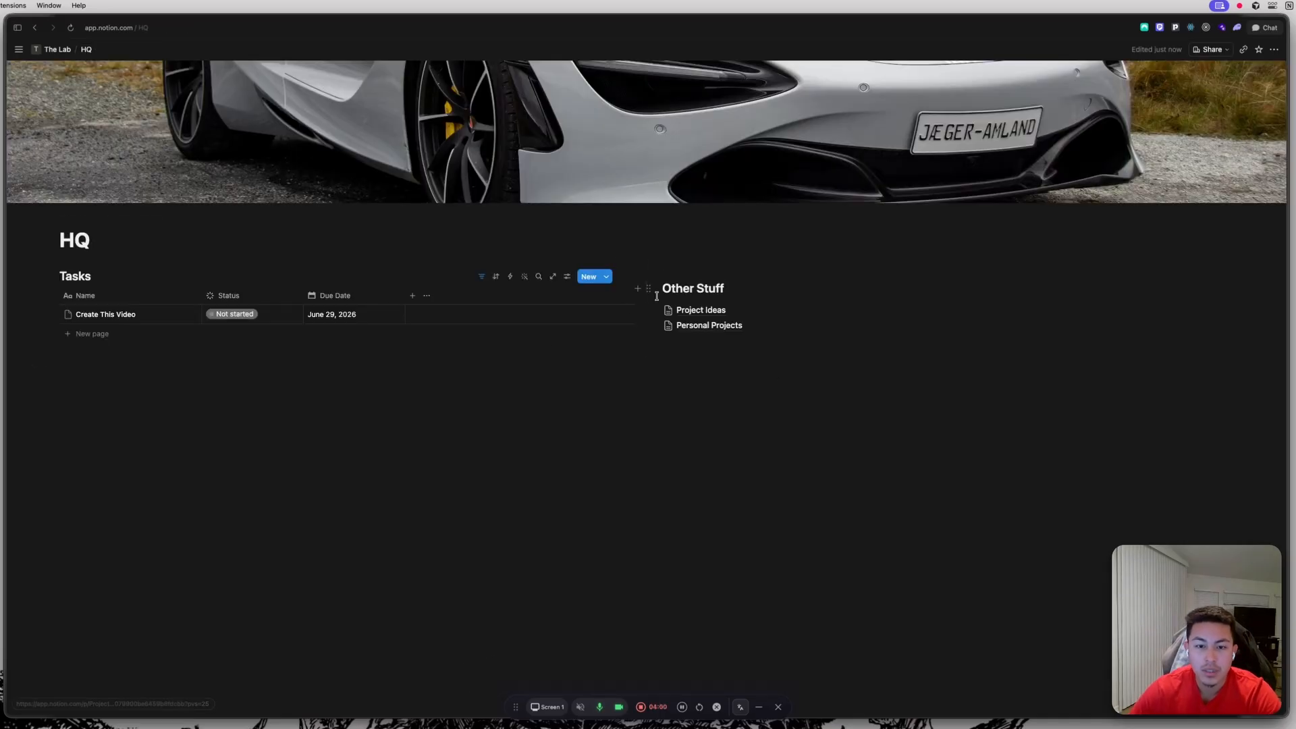
drag(645, 280, 791, 276)
click(811, 472)
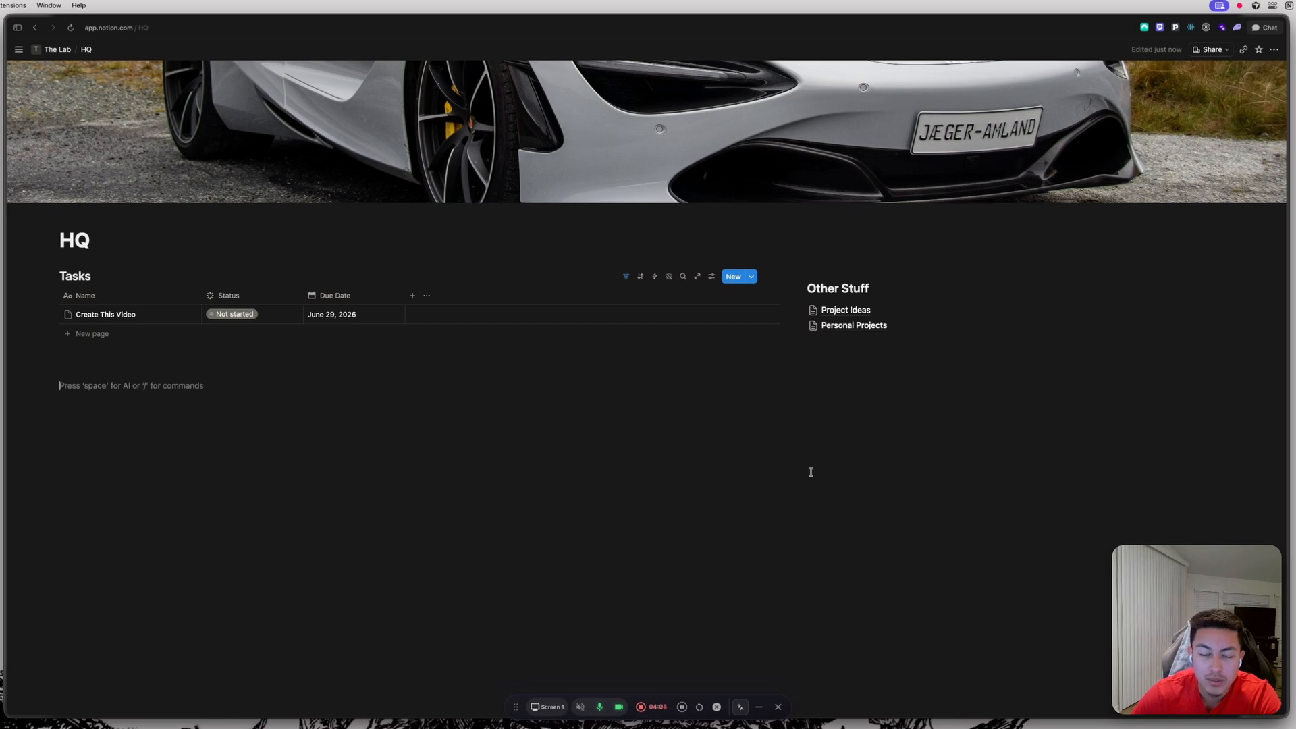
key(Return)
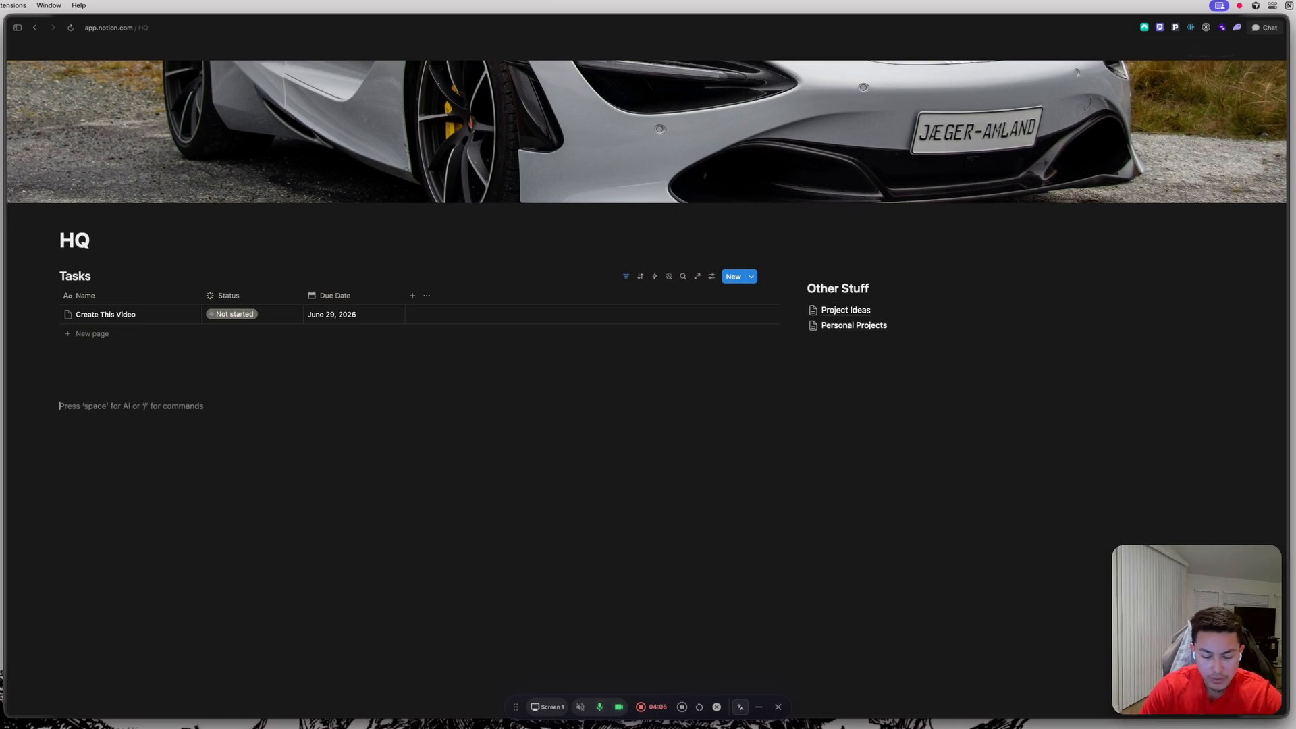
Insert a Calendar view database below the Tasks and Other Stuff columns.
text(/Cael)
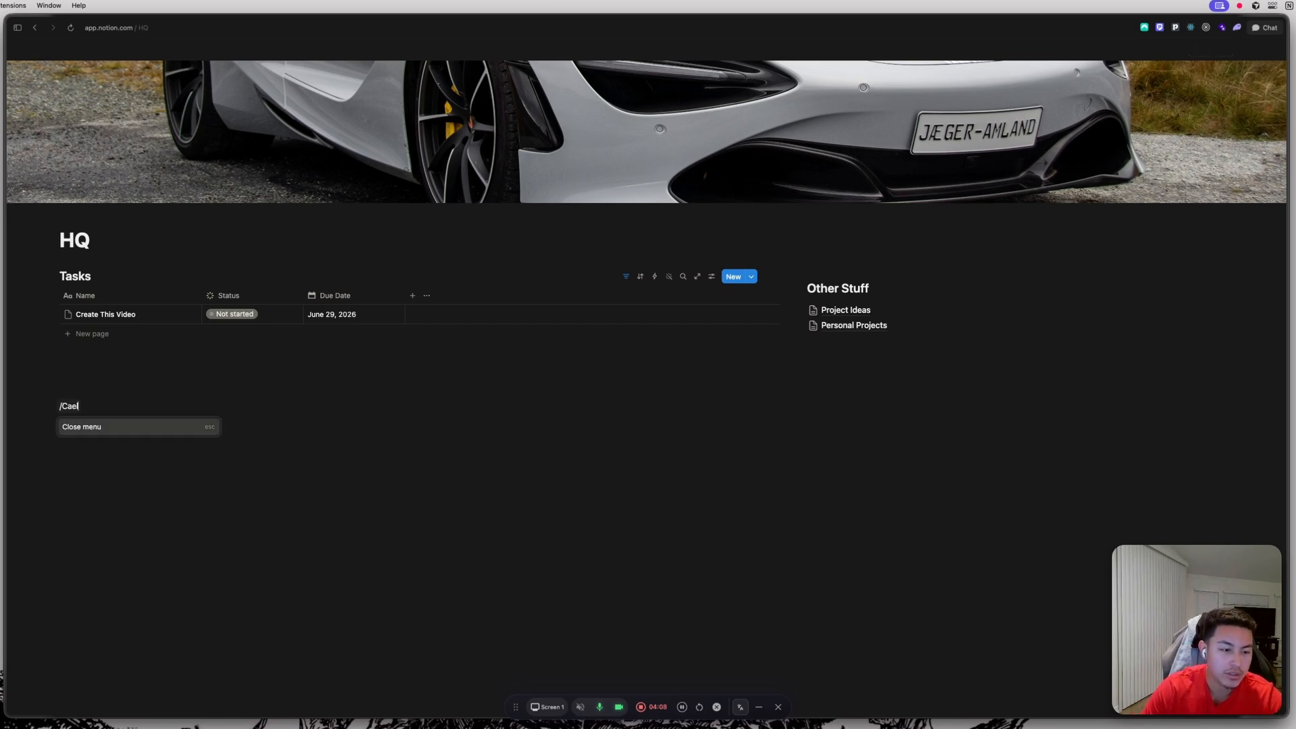
key(BackSpace)
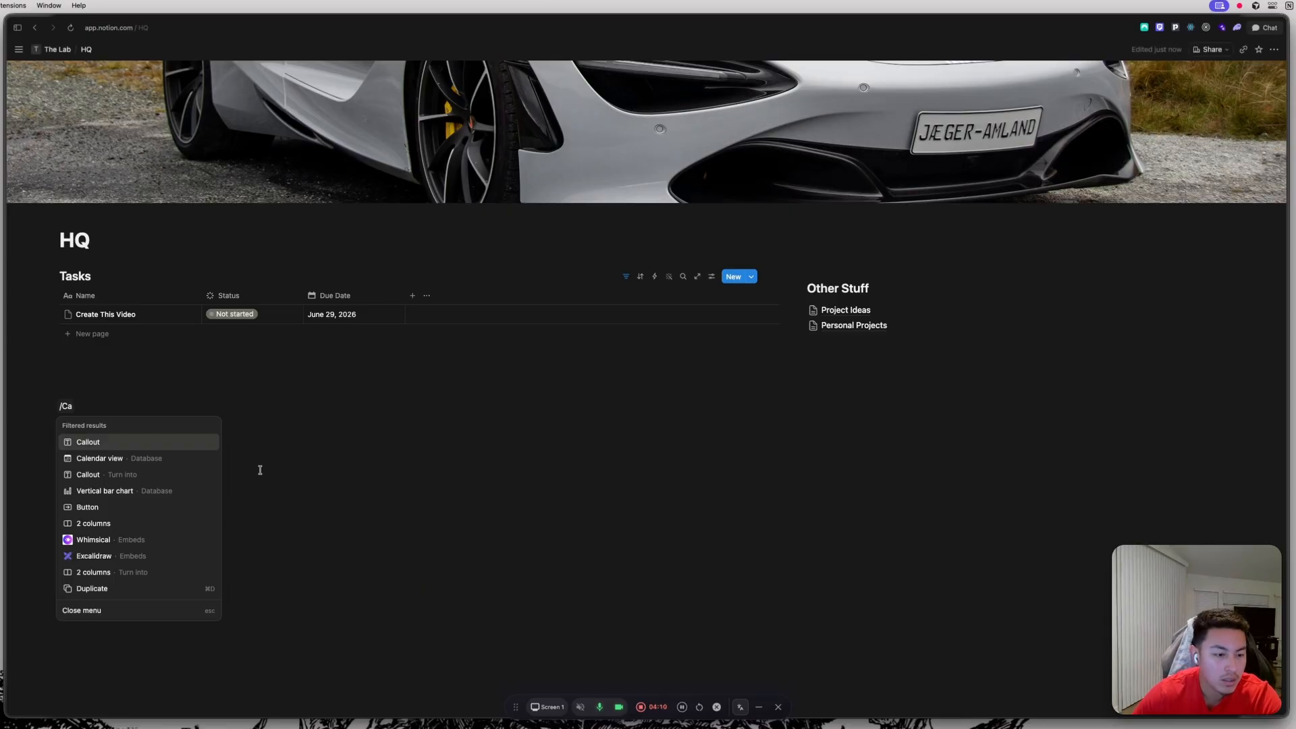
click(120, 465)
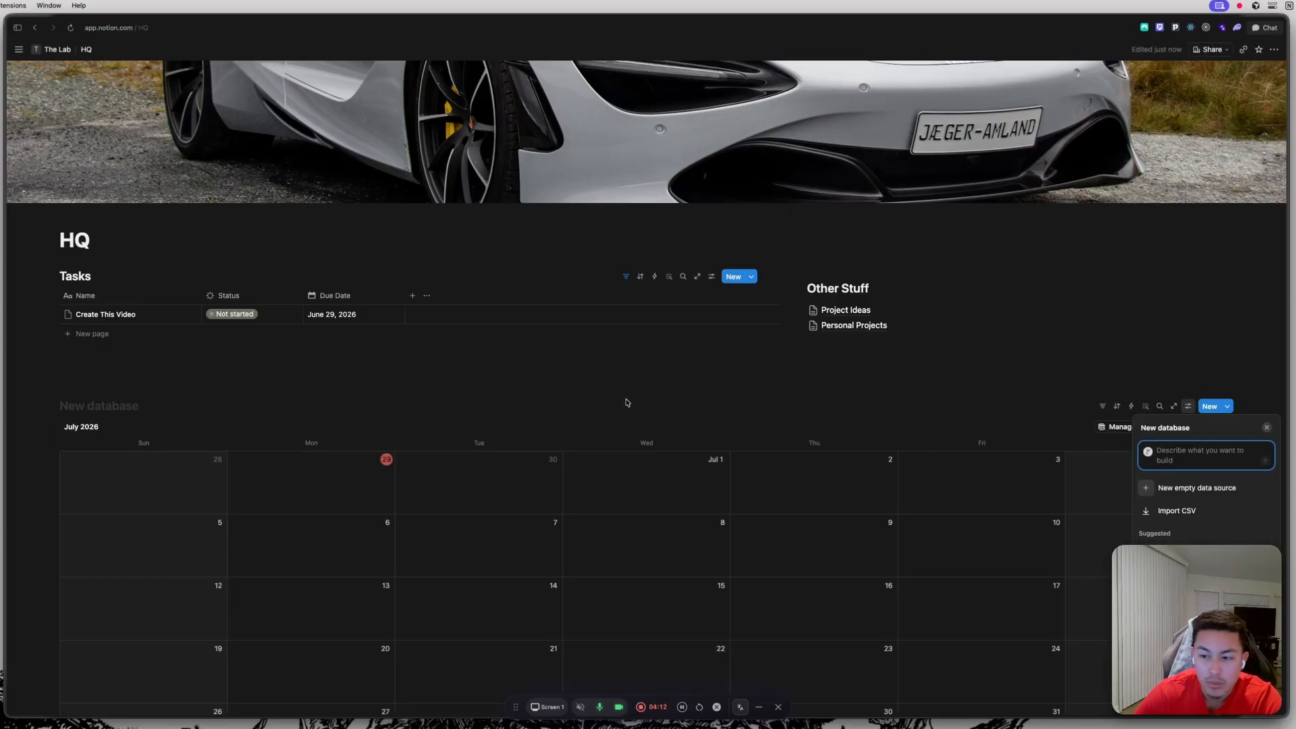
click(1266, 427)
Title the new calendar database Calendar.
scroll(905, 384, down, 1)
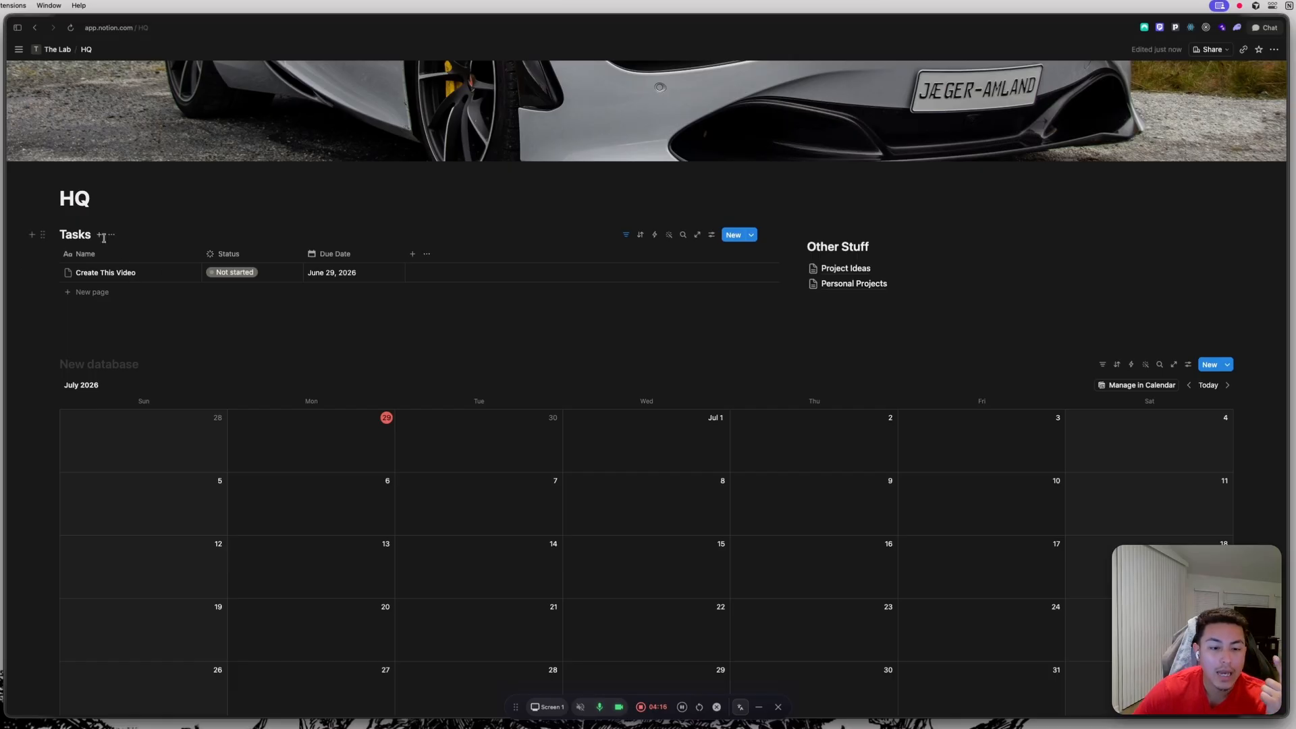
scroll(610, 543, down, 1)
scroll(610, 543, down, 2)
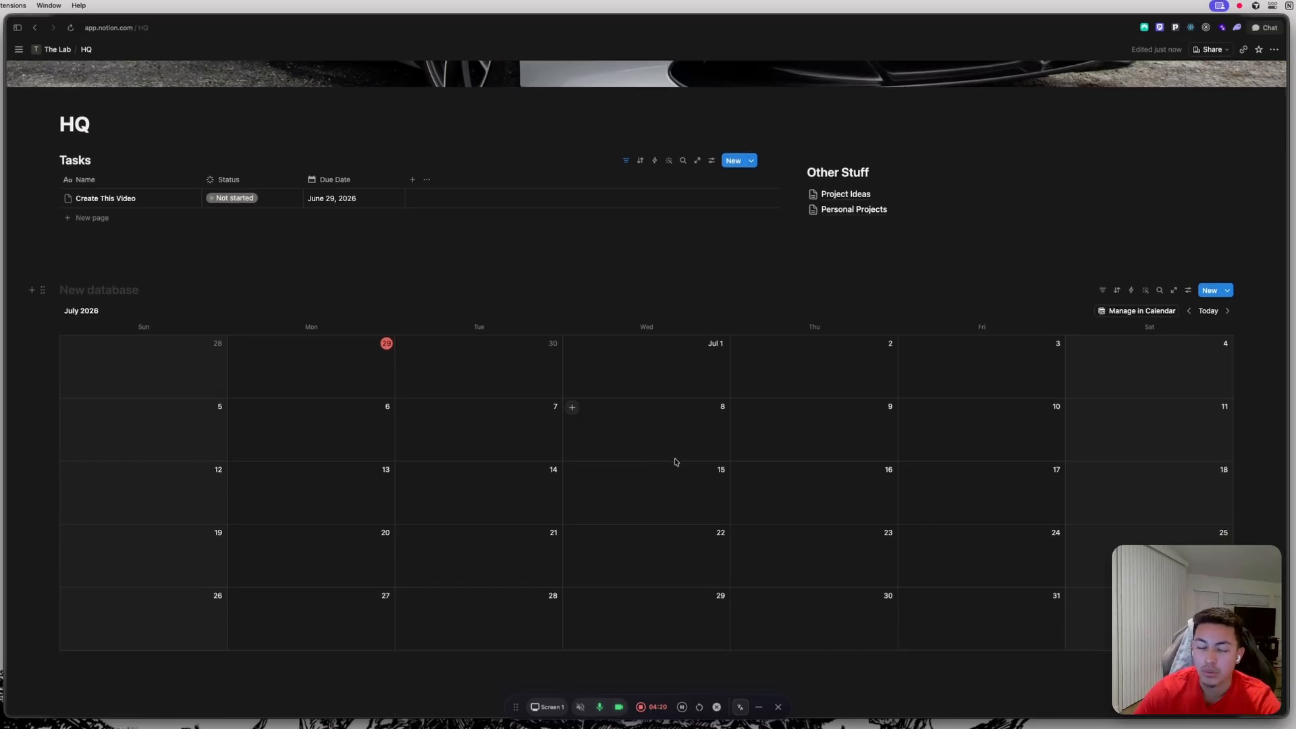
click(77, 286)
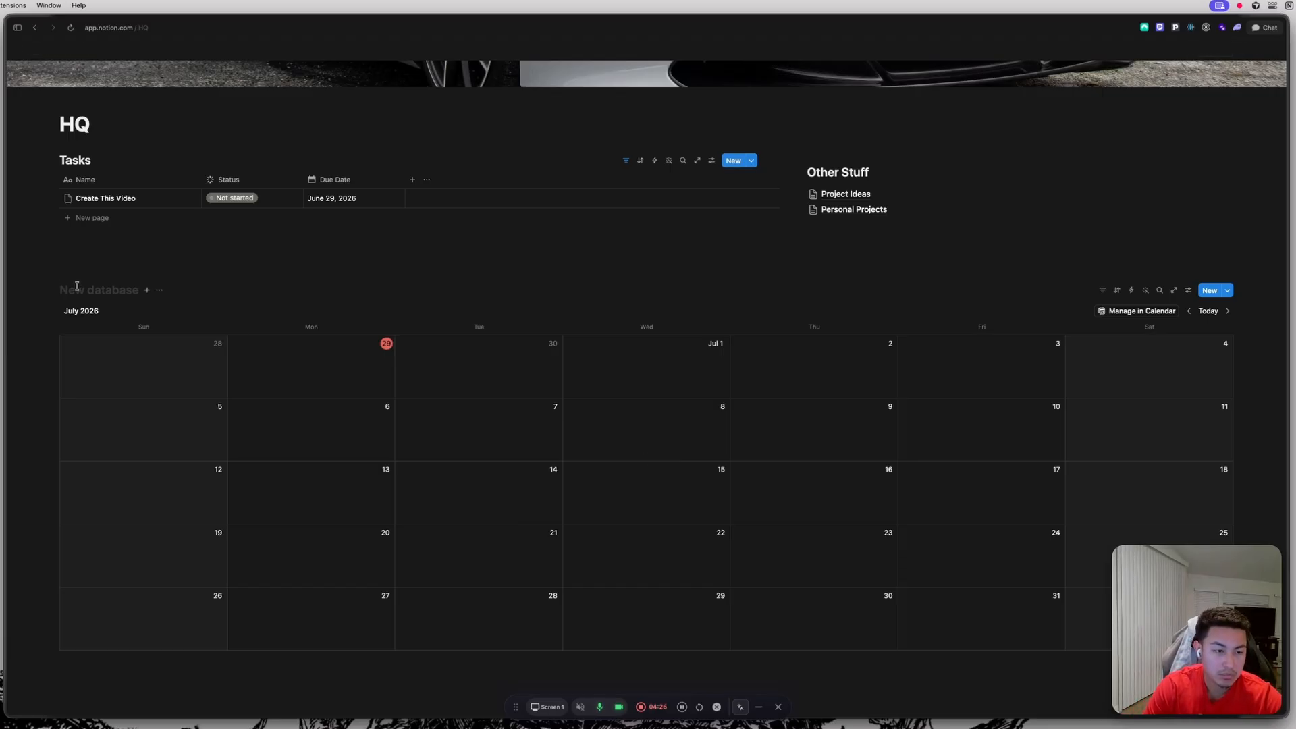
text(Calendar)
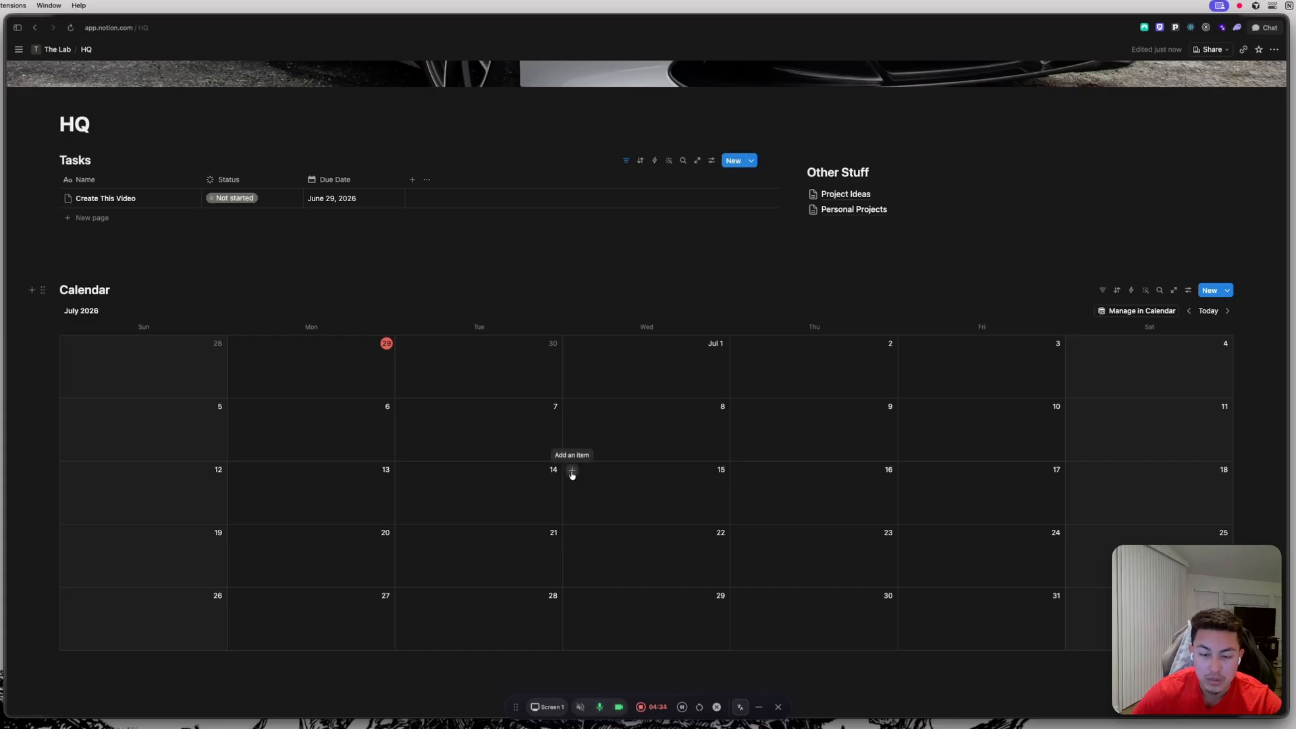
Add a calendar entry titled Taxes are Due on July 15.
click(572, 471)
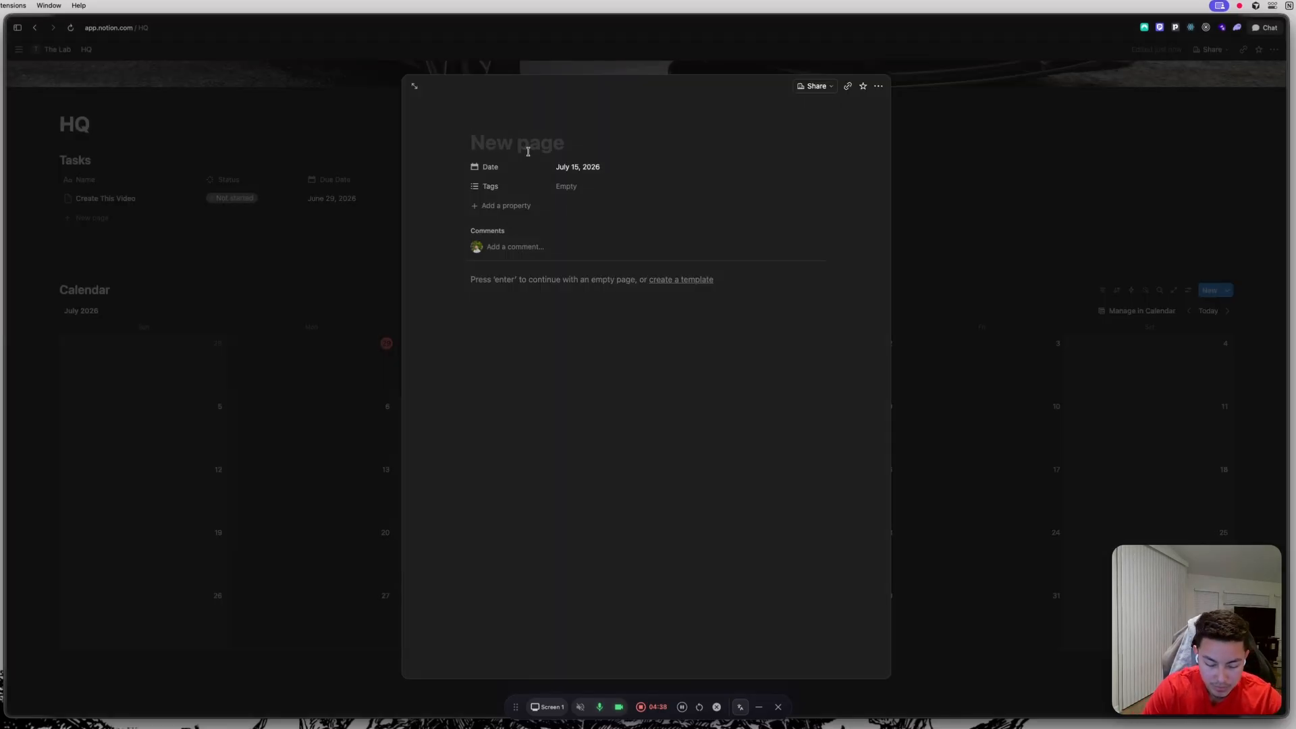
text(Taxe)
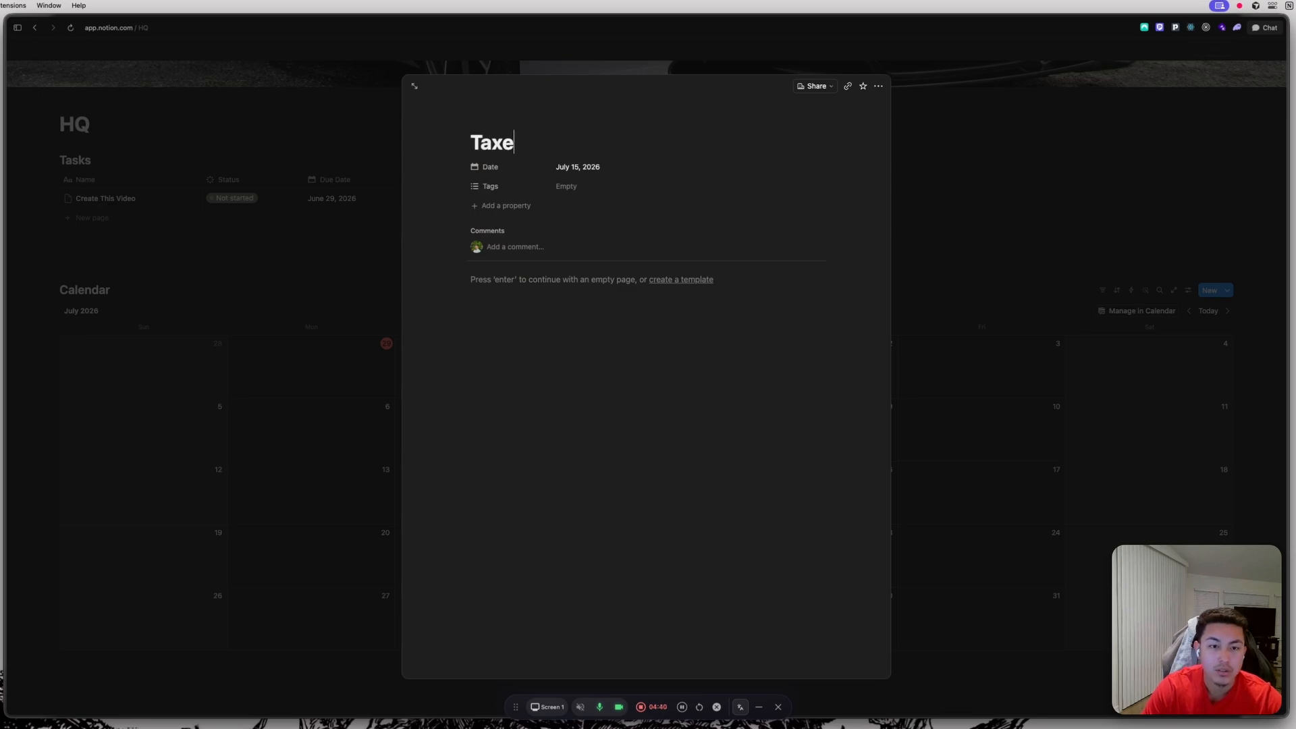
text(s are Die)
key(BackSpace)
key(BackSpace)
text(ue)
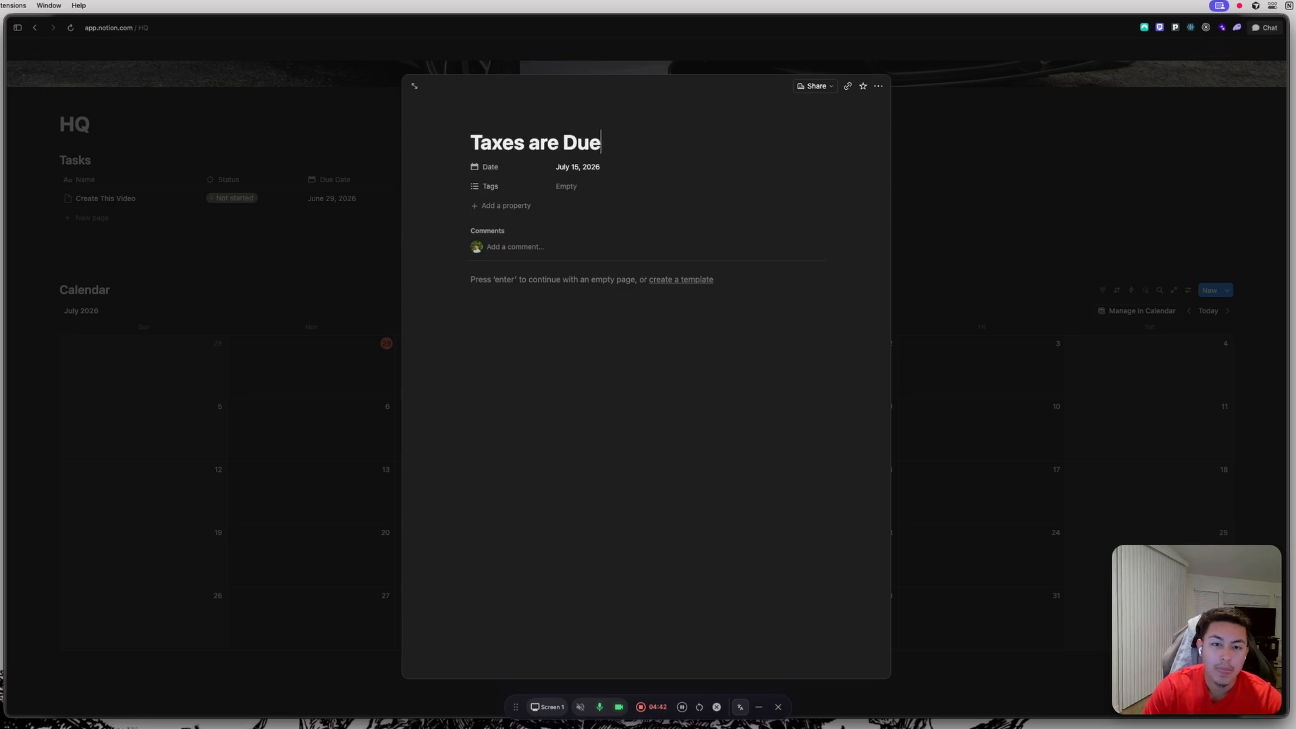
click(1190, 121)
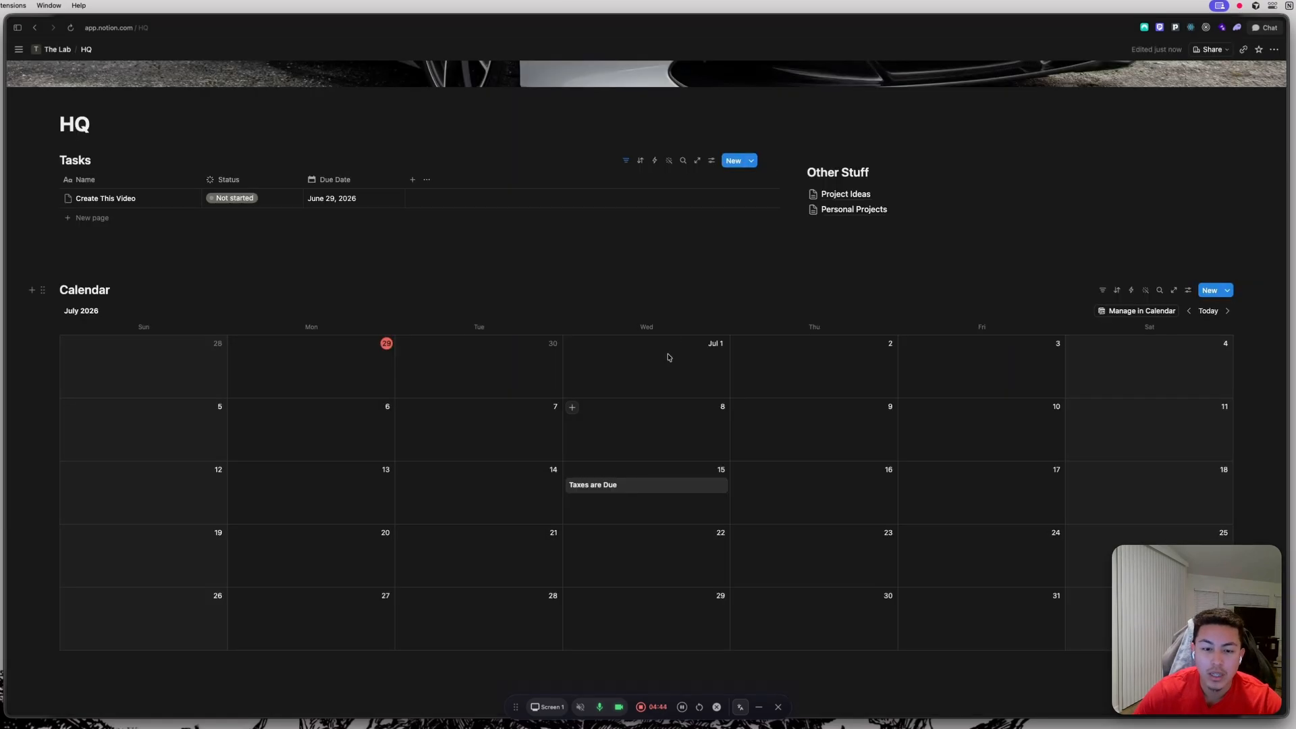
Open the Taxes are Due entry, add a Multi-select property, and give it a new option Client B.
click(673, 488)
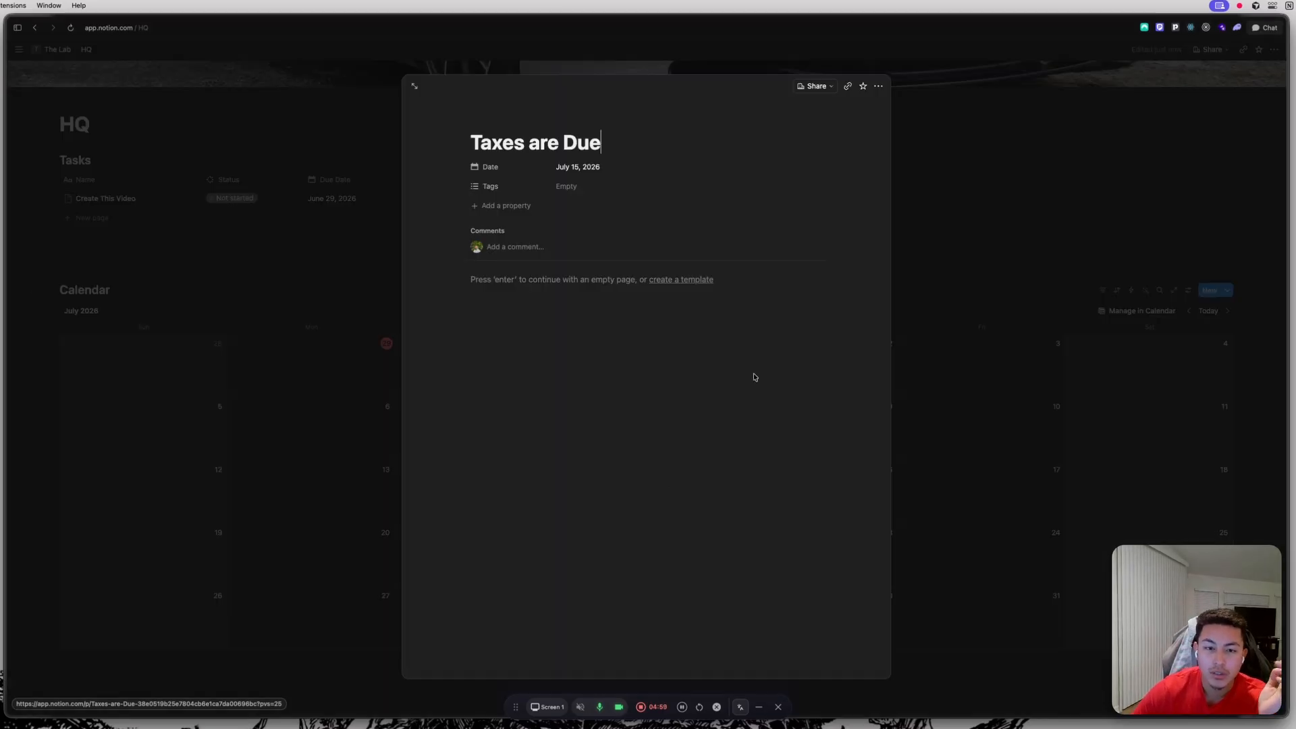
click(493, 205)
click(538, 357)
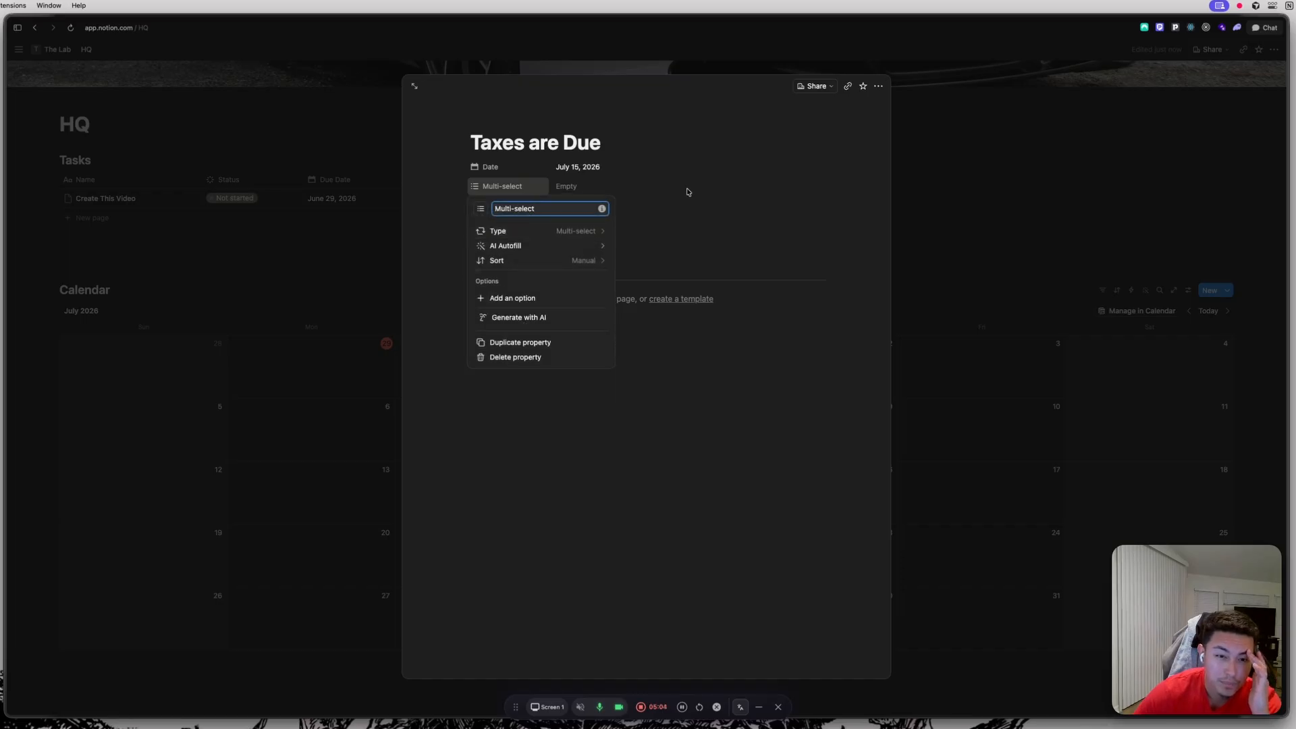
click(578, 185)
click(580, 186)
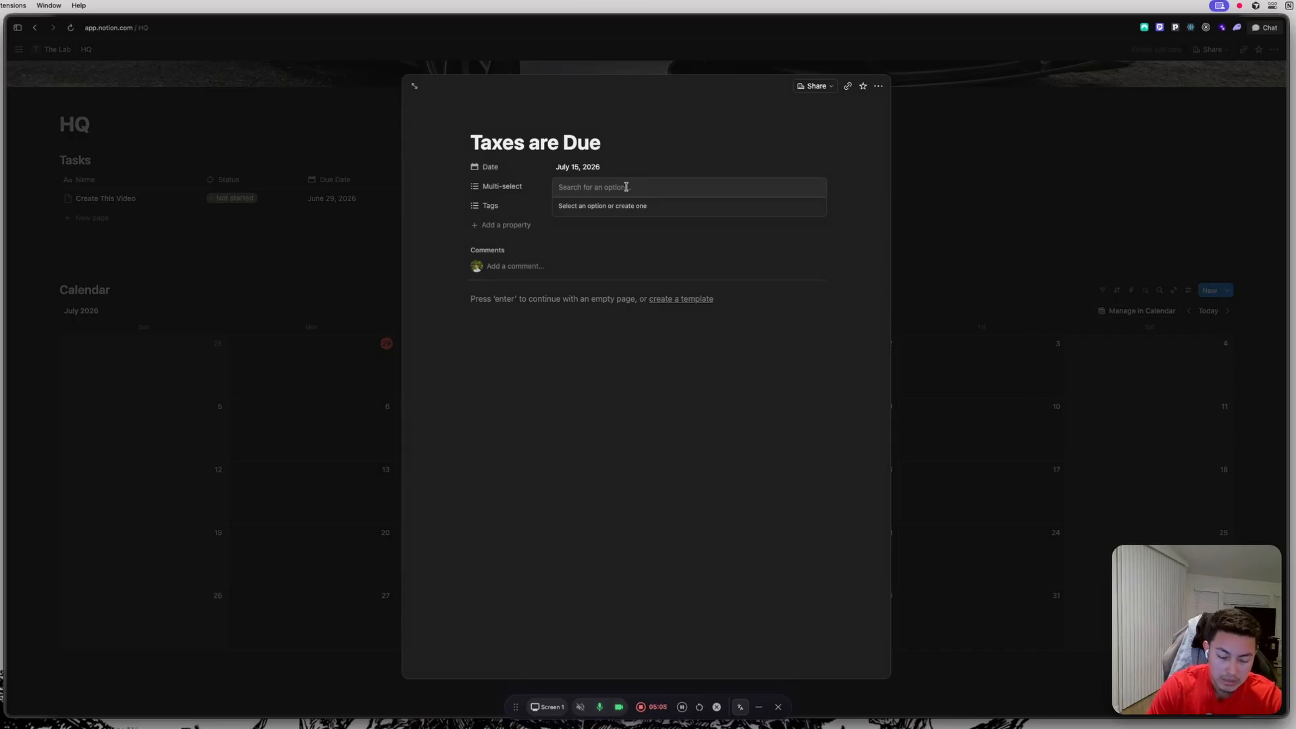
text(Client B)
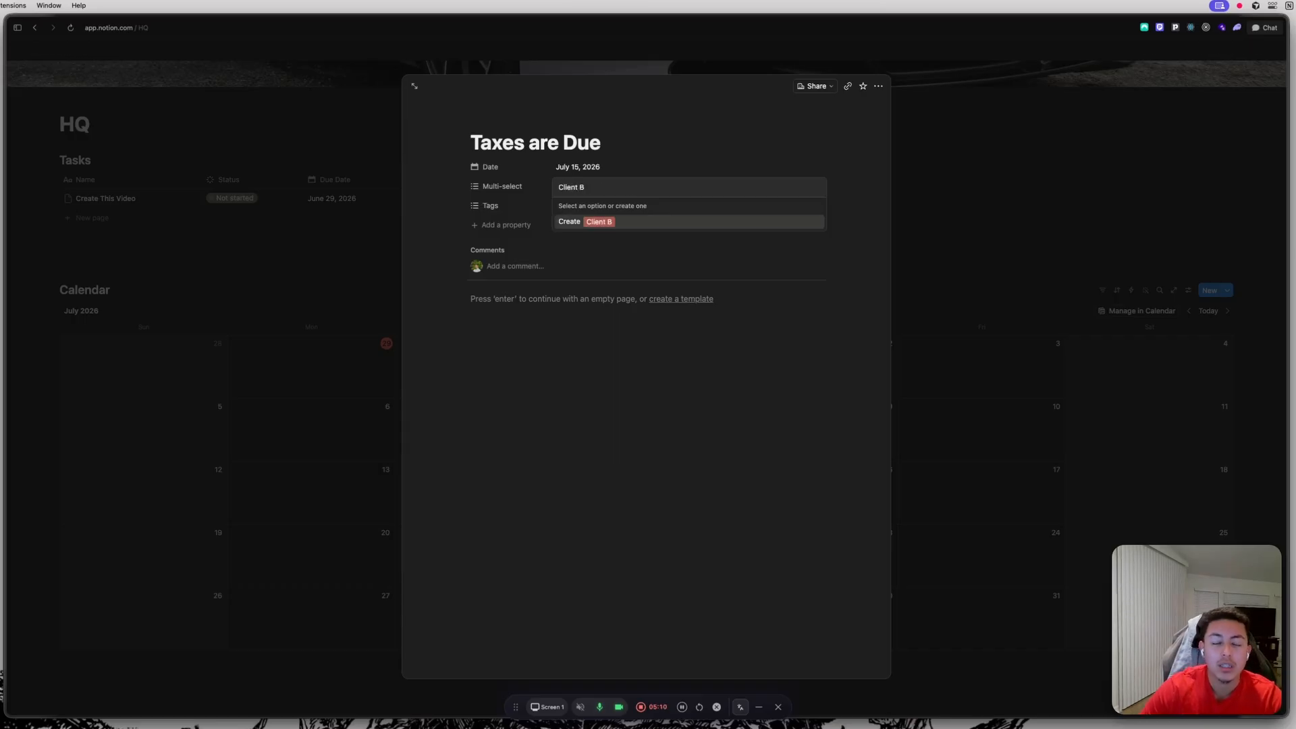
click(630, 225)
click(856, 180)
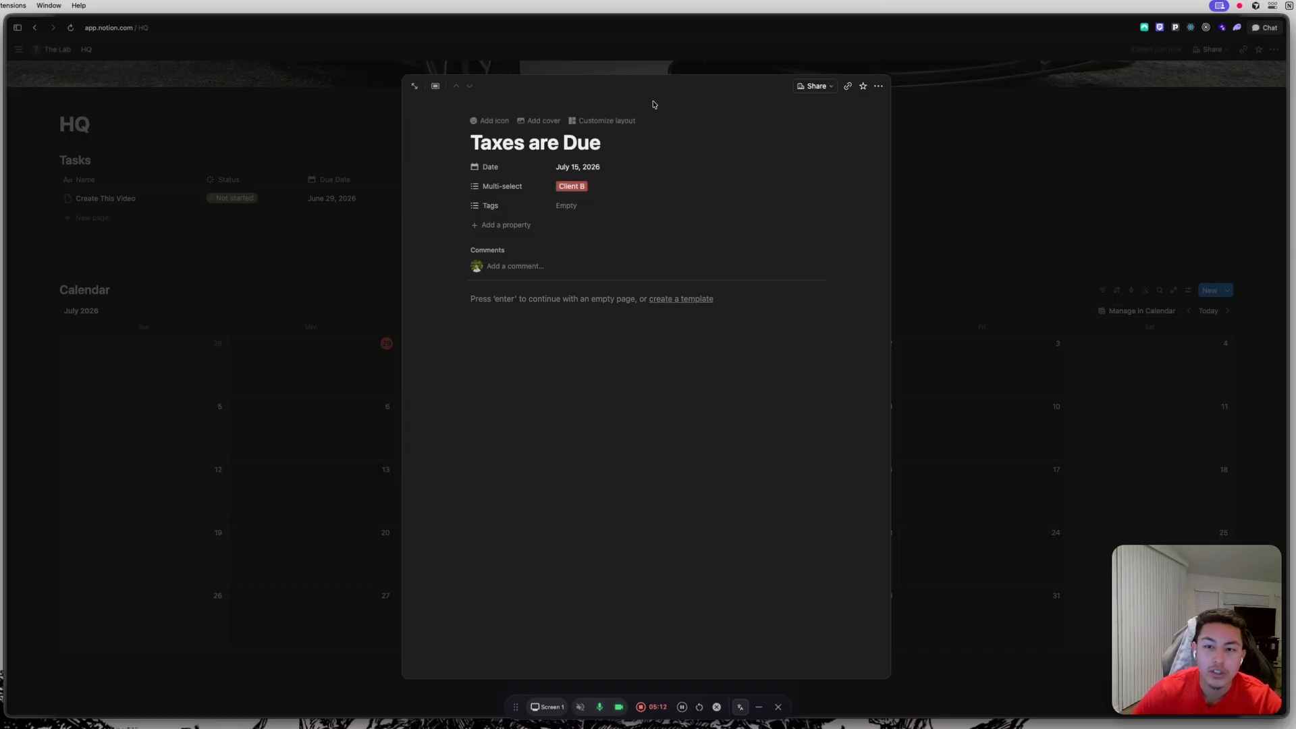
click(1038, 158)
click(573, 483)
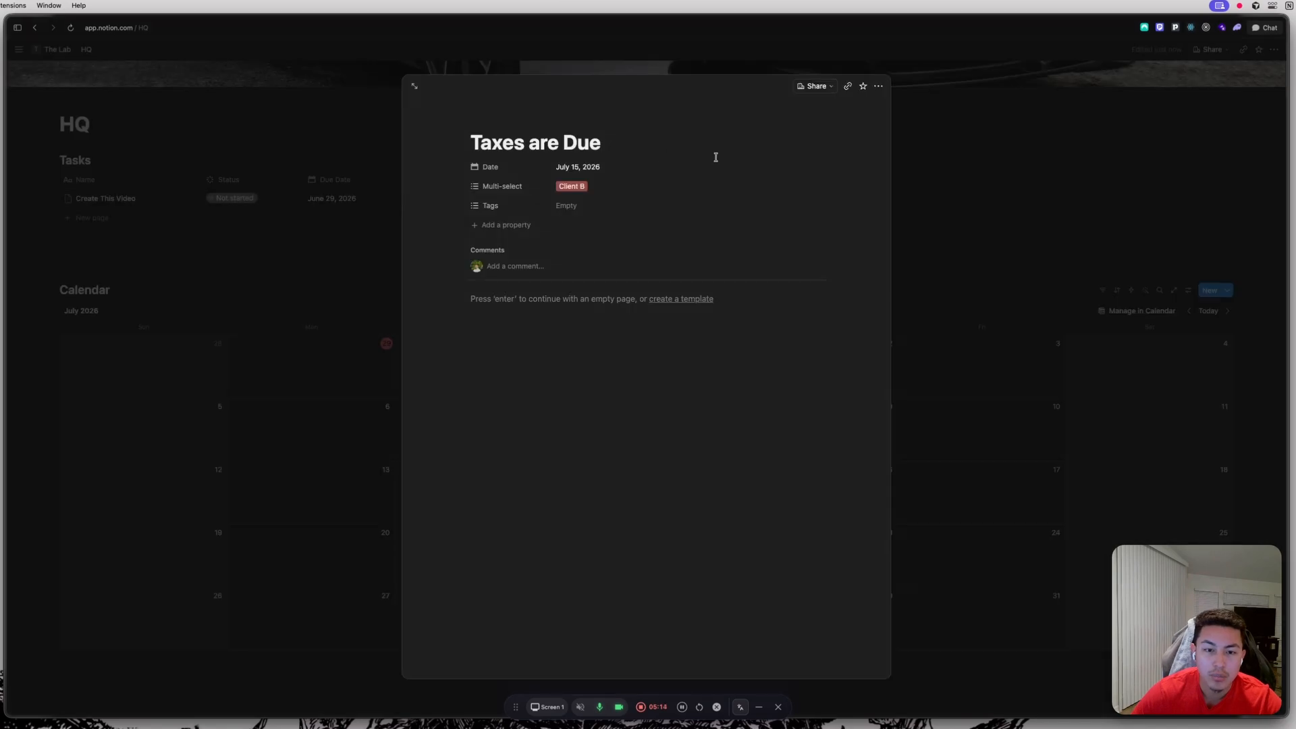
click(979, 120)
click(1176, 291)
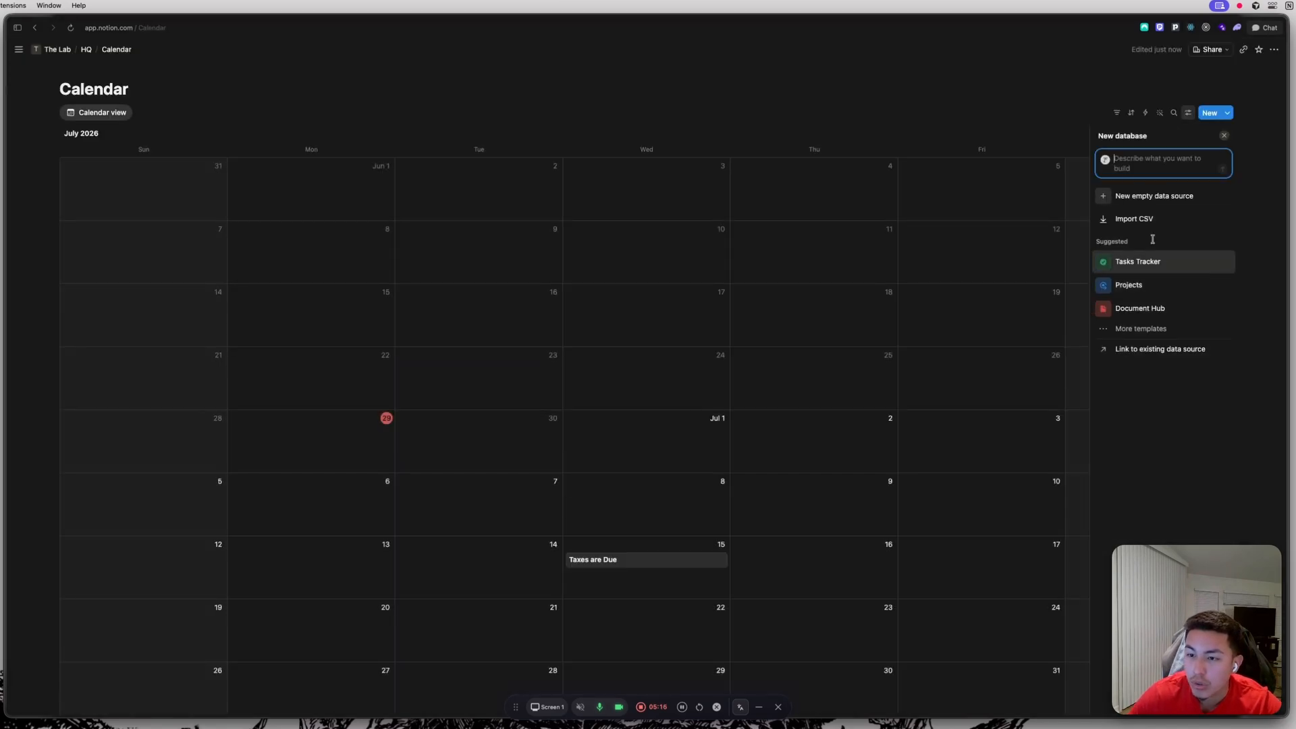
click(1224, 135)
click(87, 49)
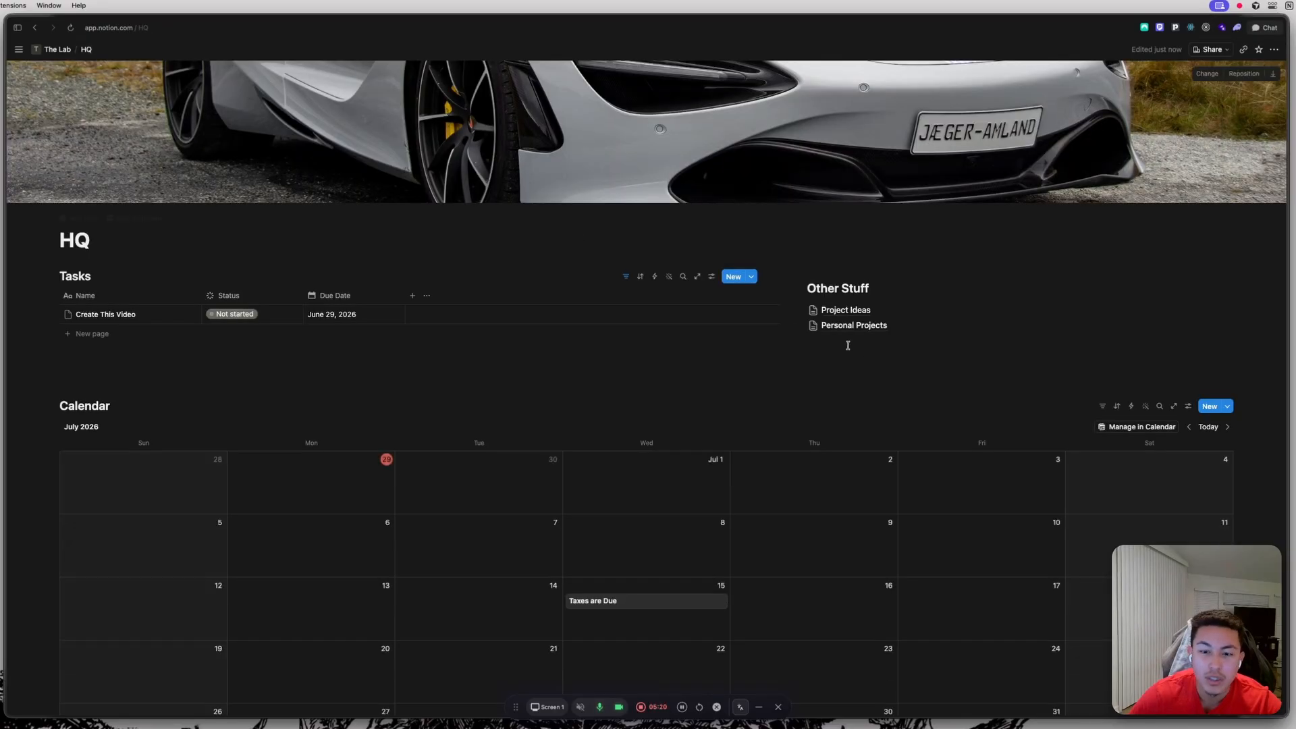
Make the Multi-select property visible on the calendar cards through the Calendar view's property visibility settings.
scroll(929, 391, down, 1)
click(1189, 324)
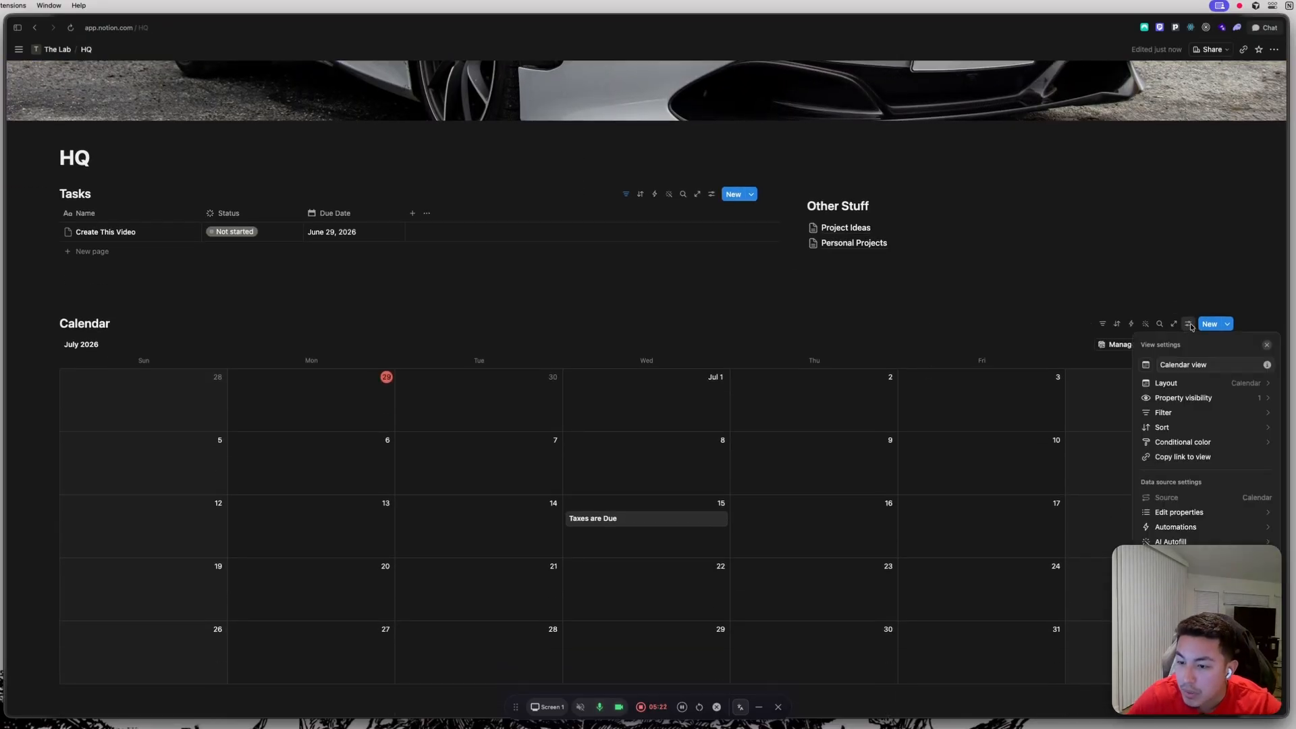
click(1226, 398)
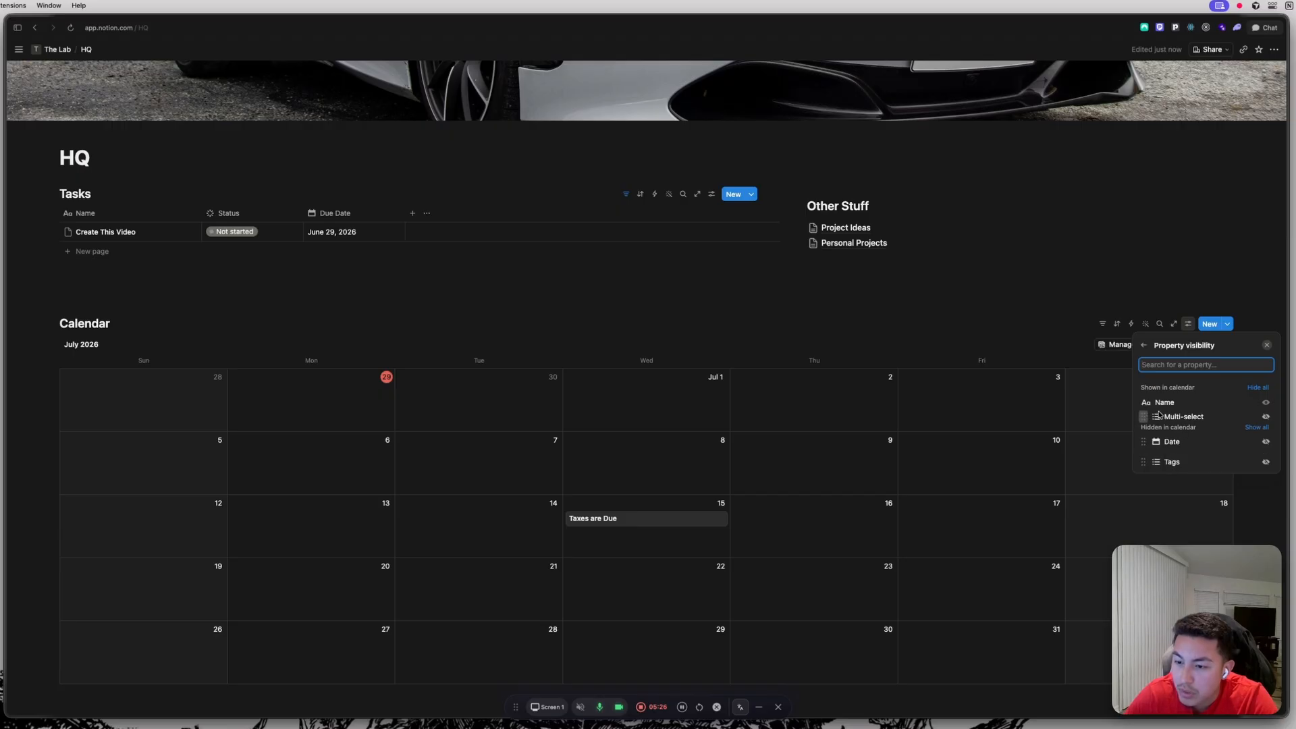
drag(1143, 447, 1157, 415)
click(1215, 273)
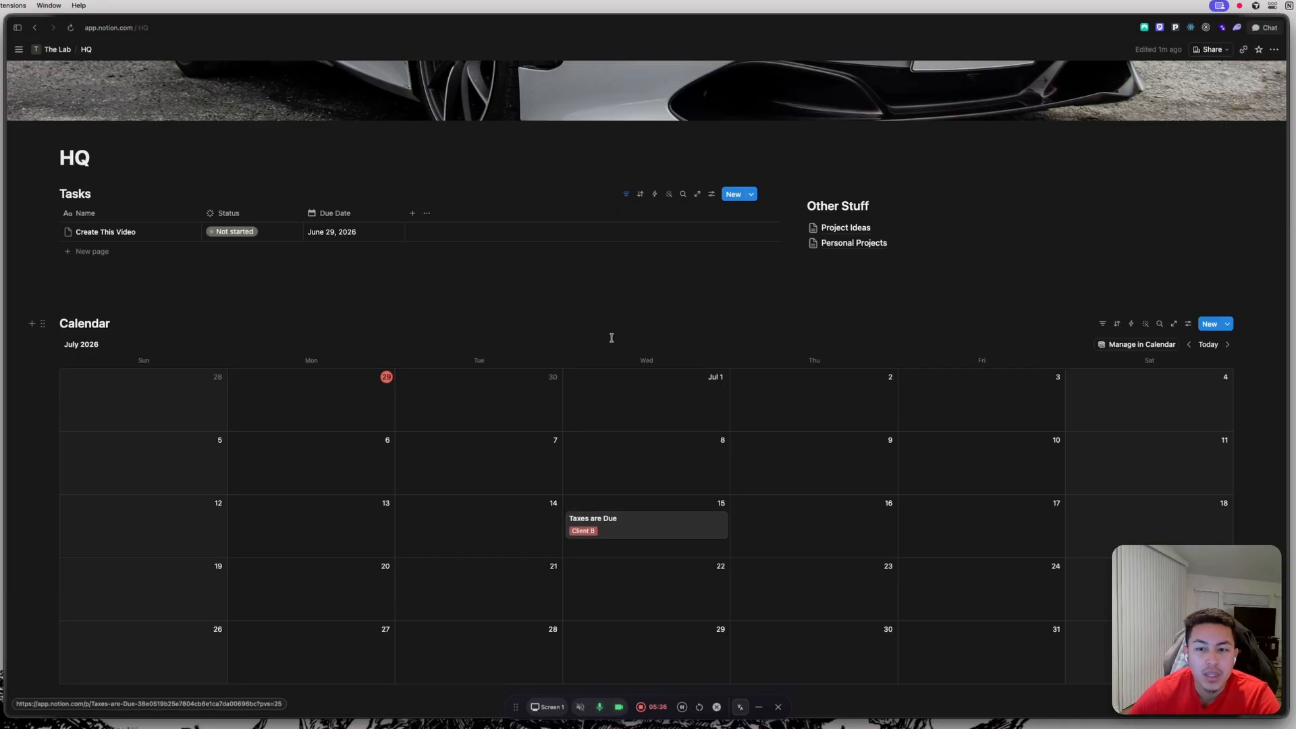
scroll(612, 337, up, 2)
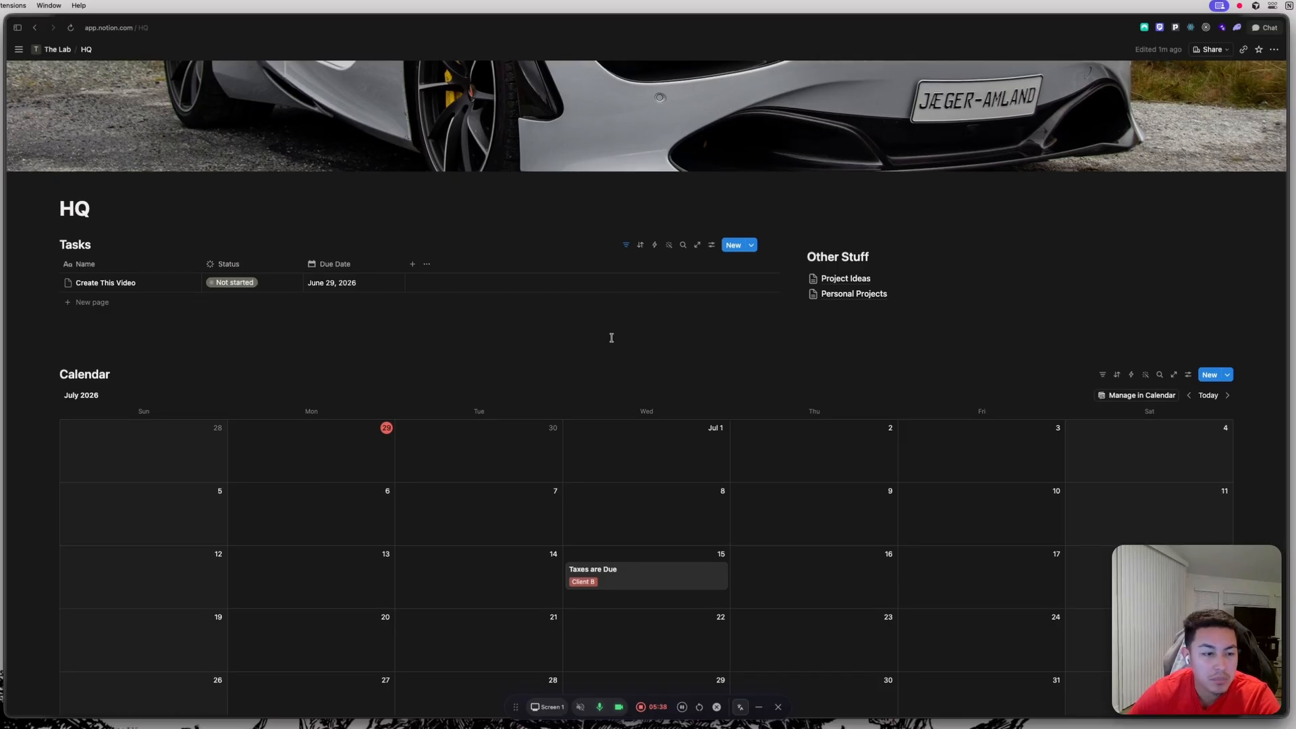
scroll(611, 337, down, 1)
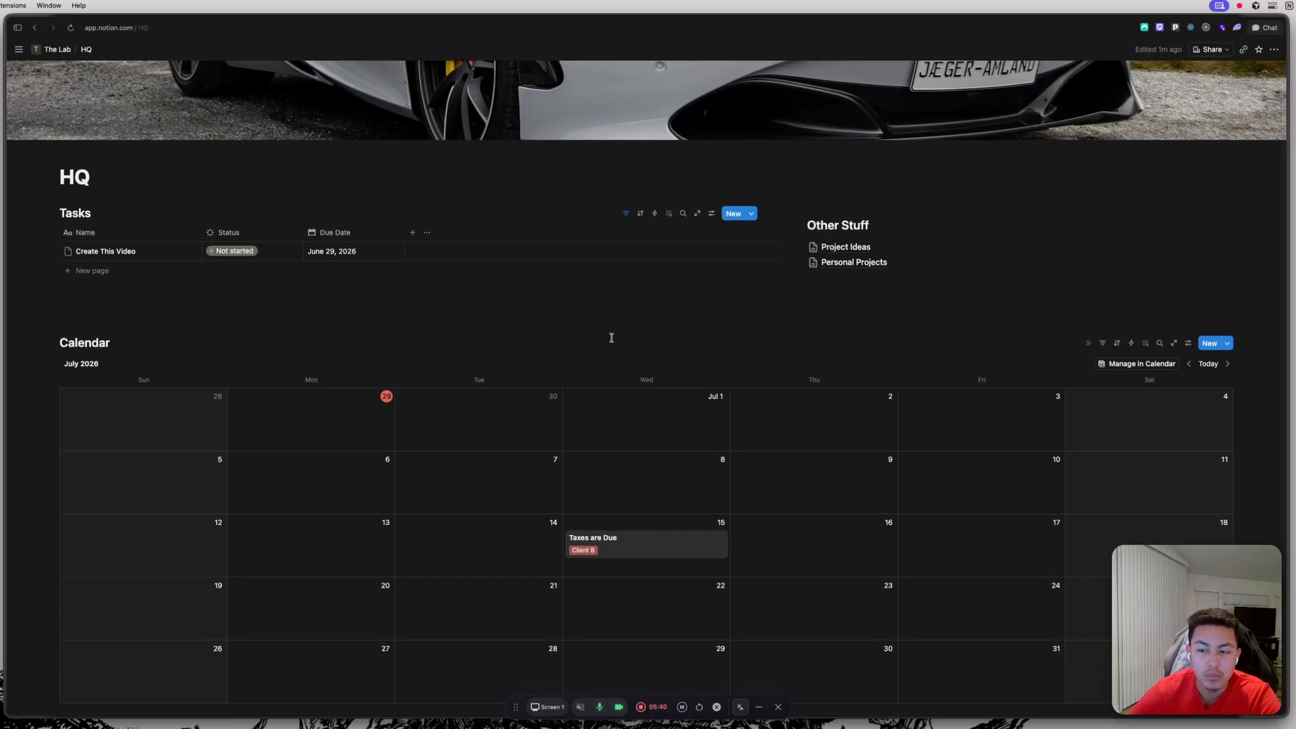